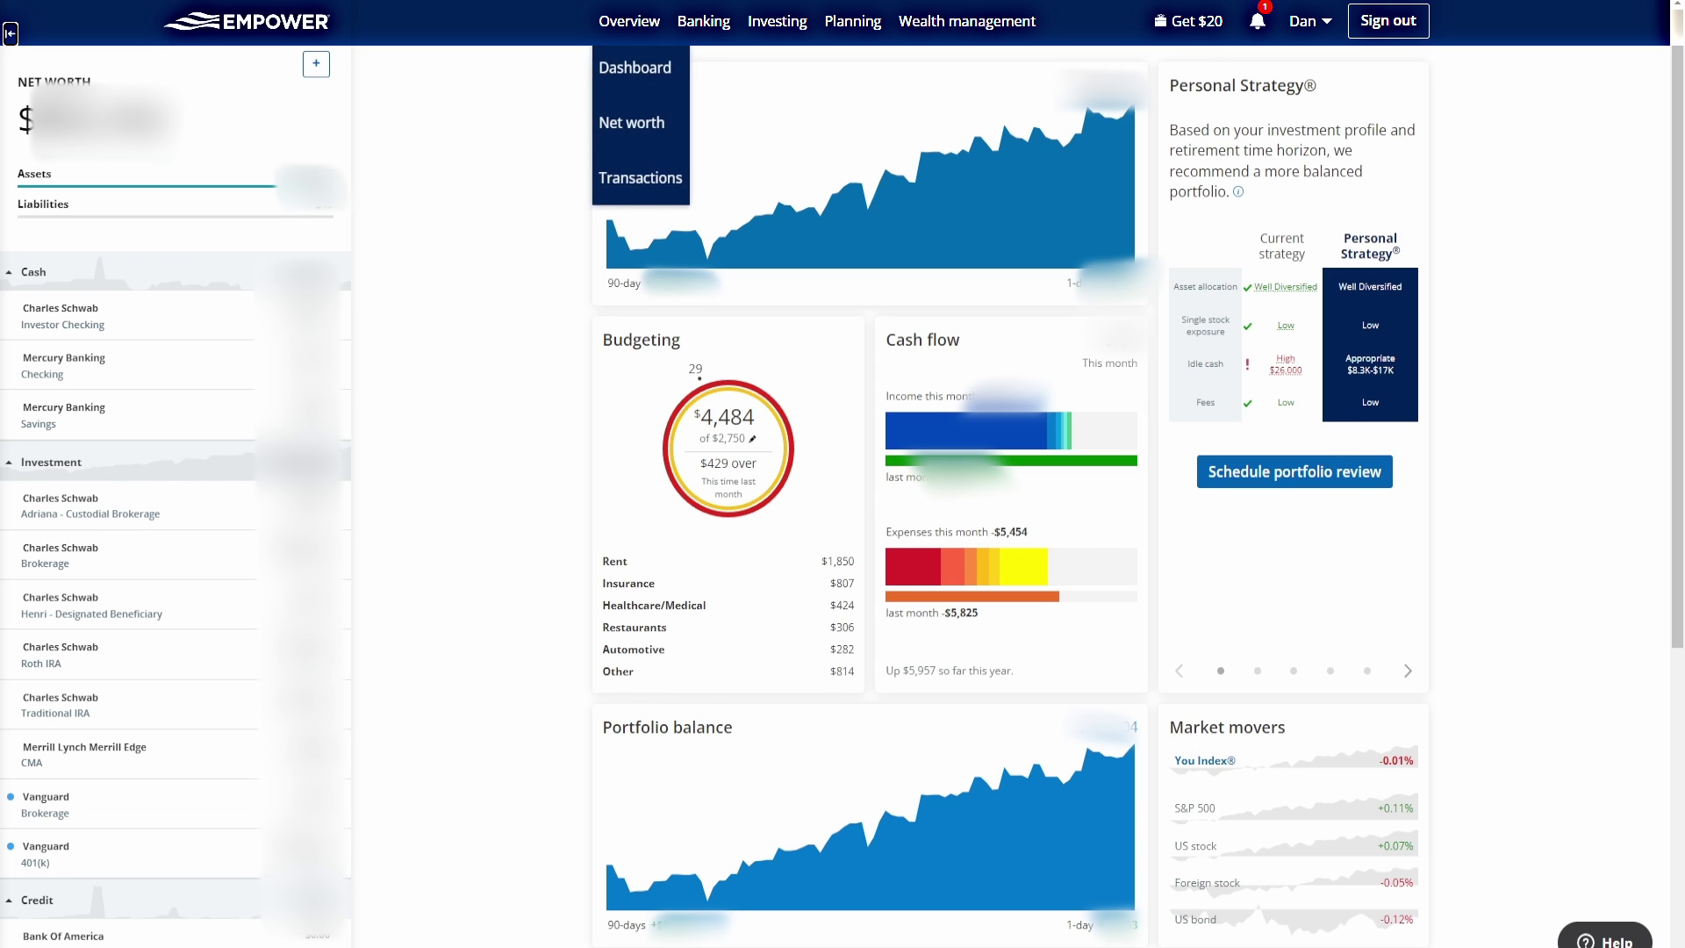
mouse_move(628, 21)
mouse_move(703, 21)
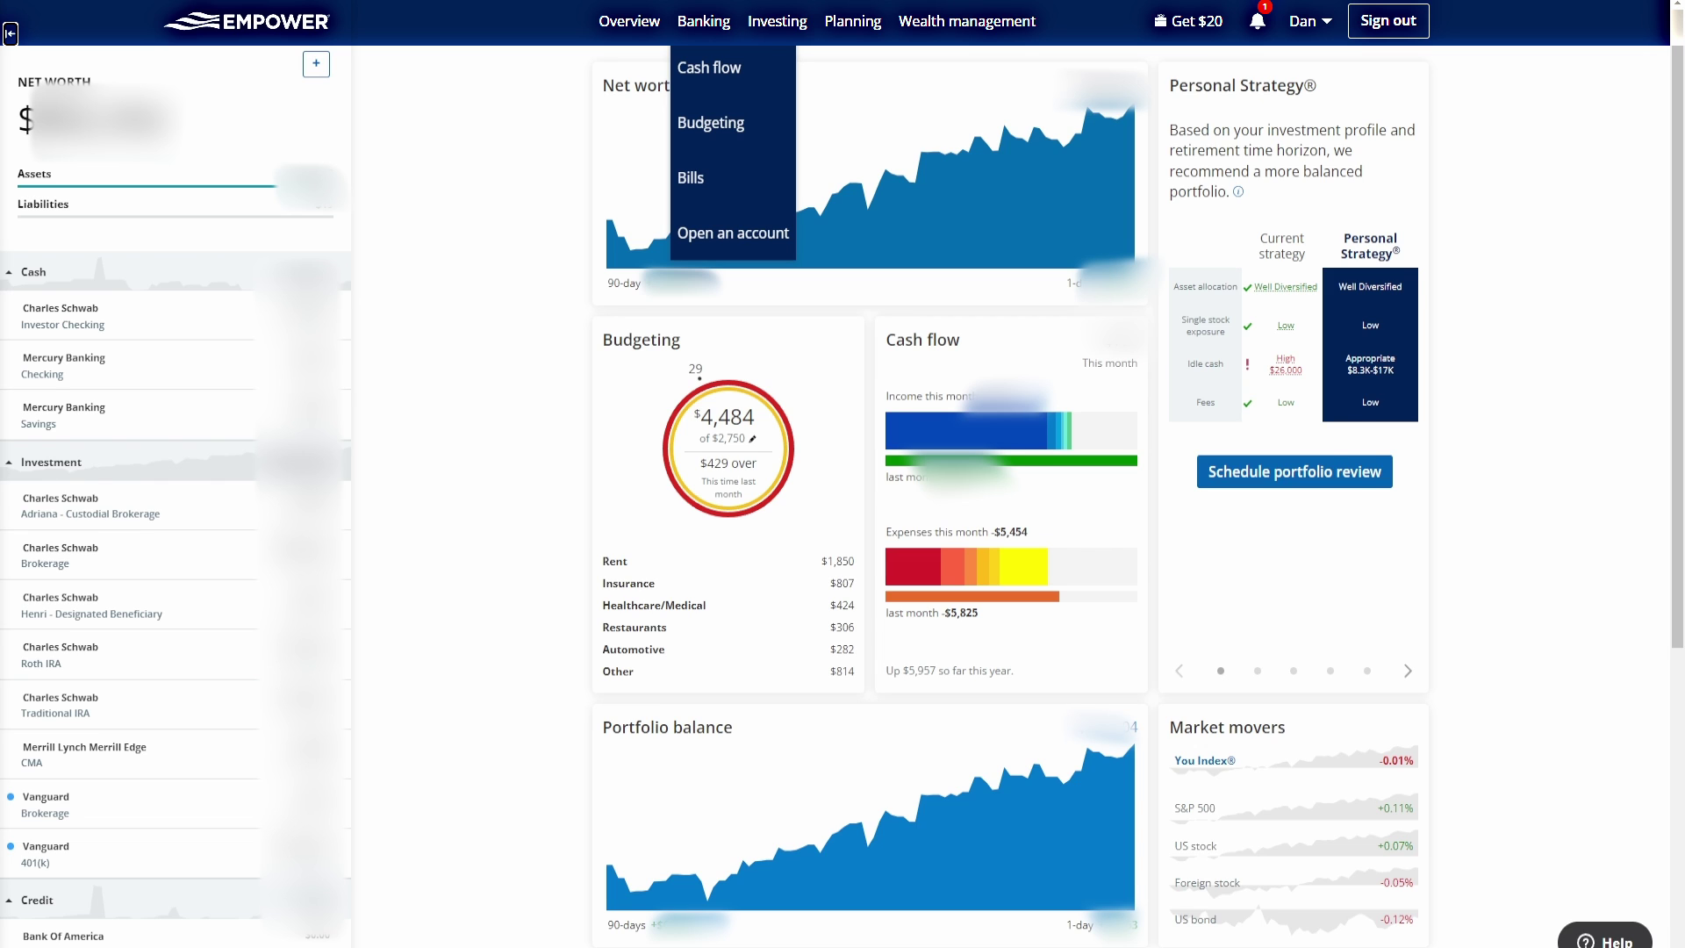
mouse_move(776, 21)
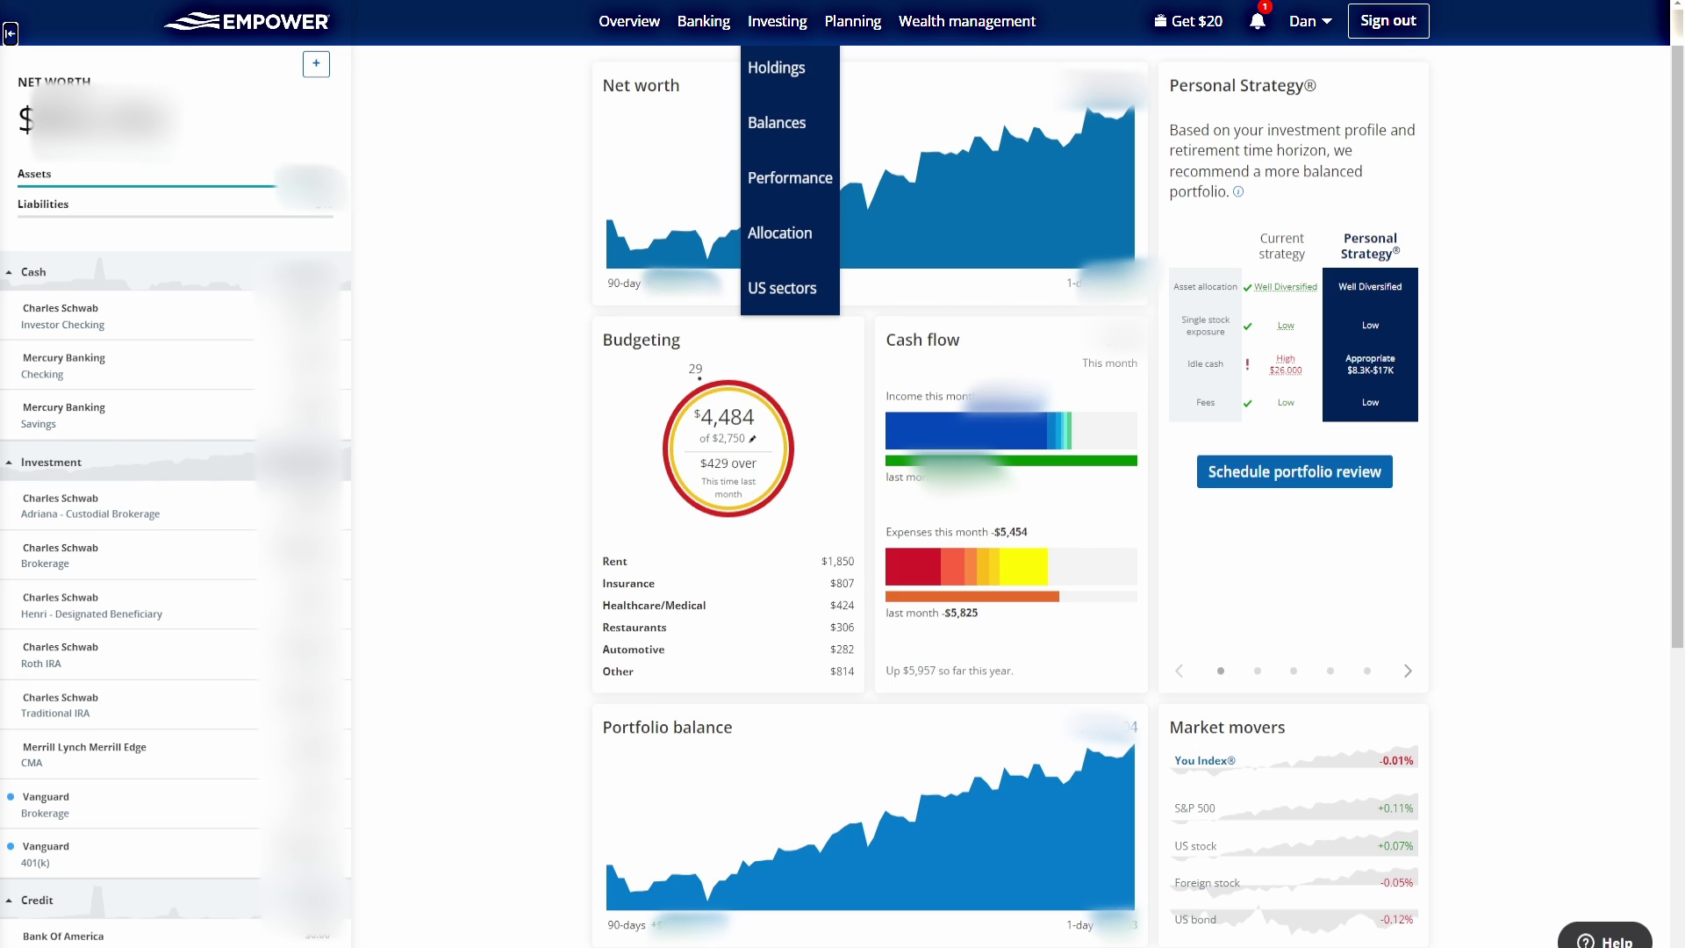
mouse_move(852, 21)
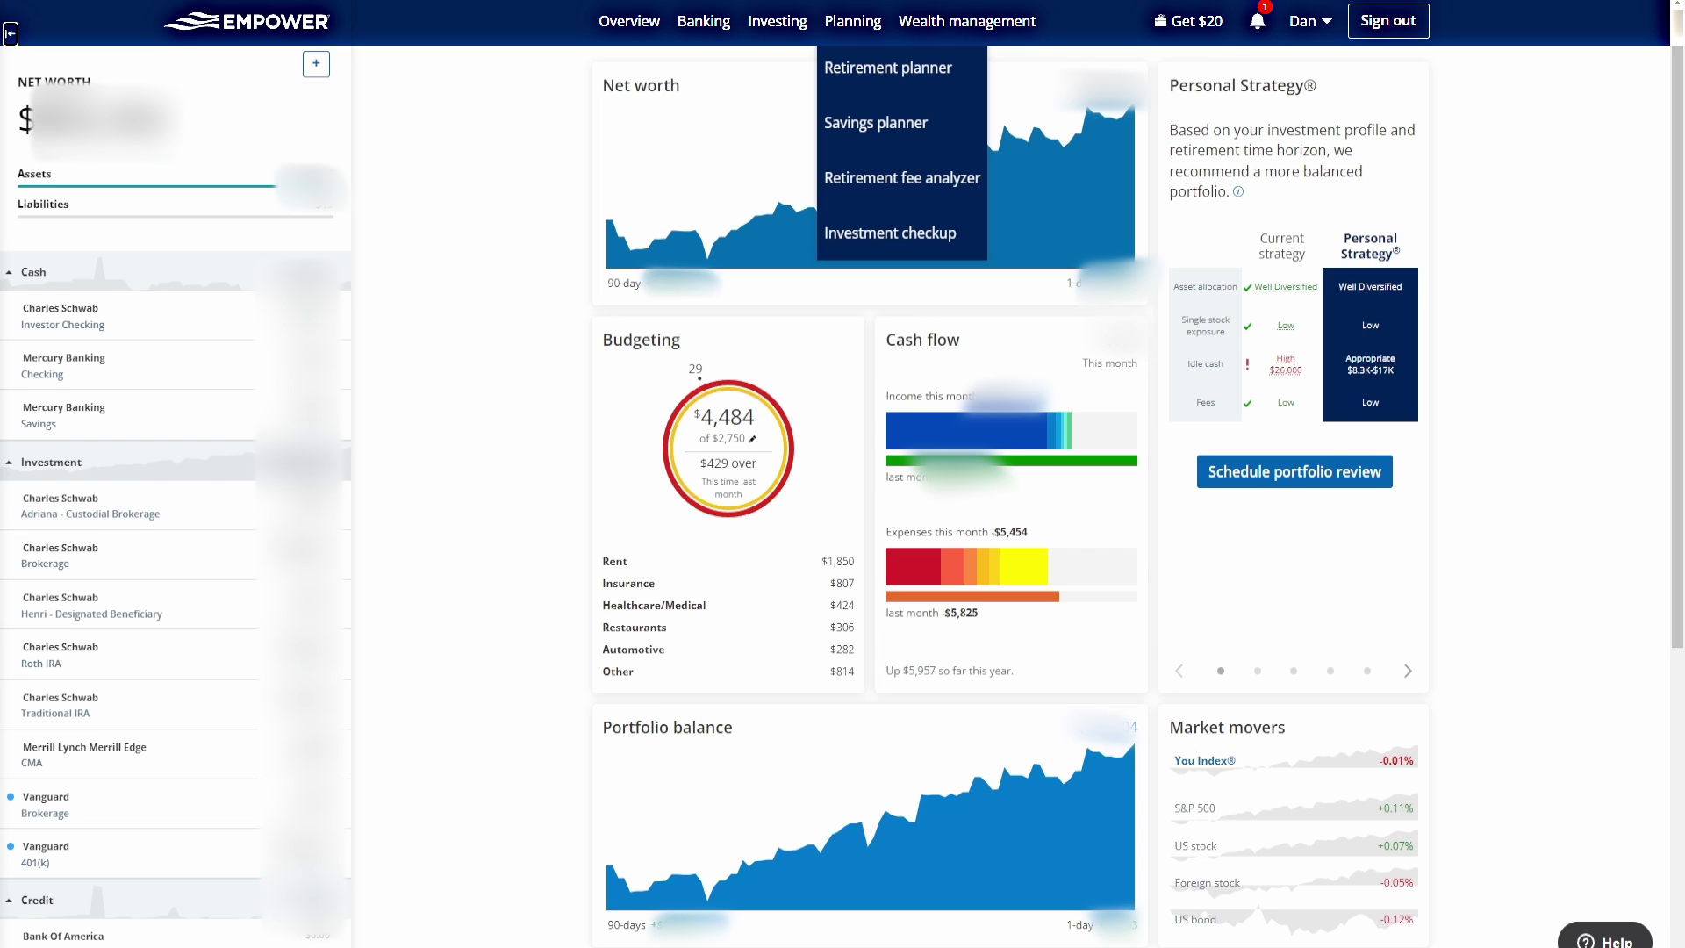
mouse_move(966, 21)
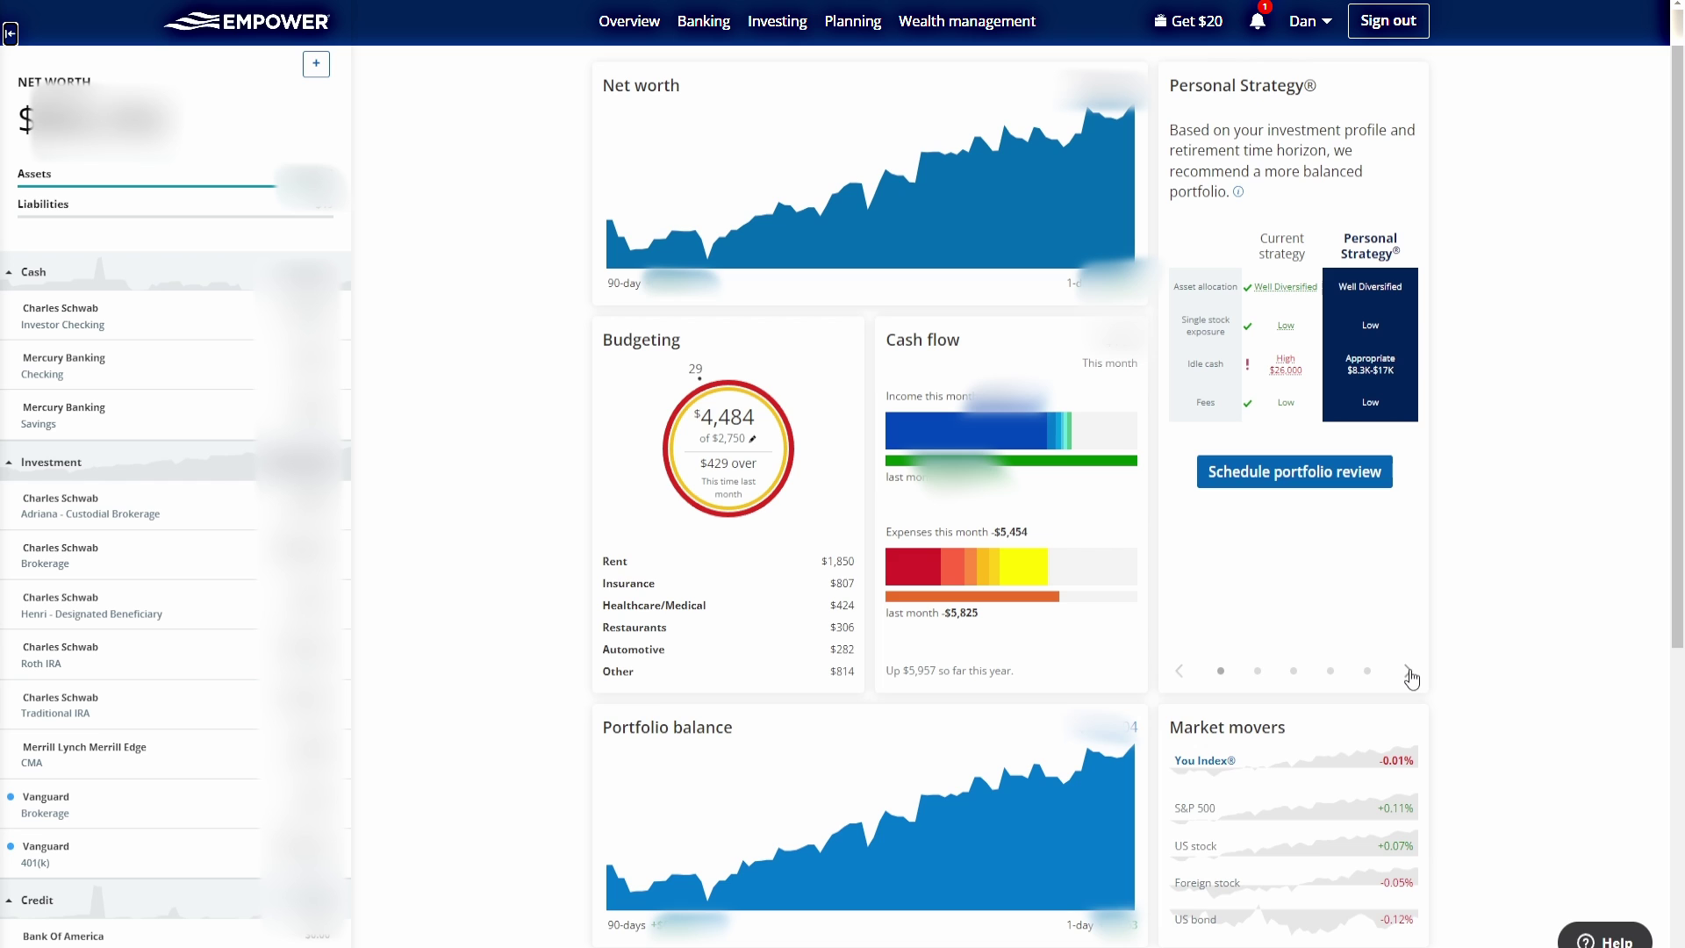
Step: Go through the dashboard's recommendation cards from Personal Strategy to the Early birds article
left_click(1408, 673)
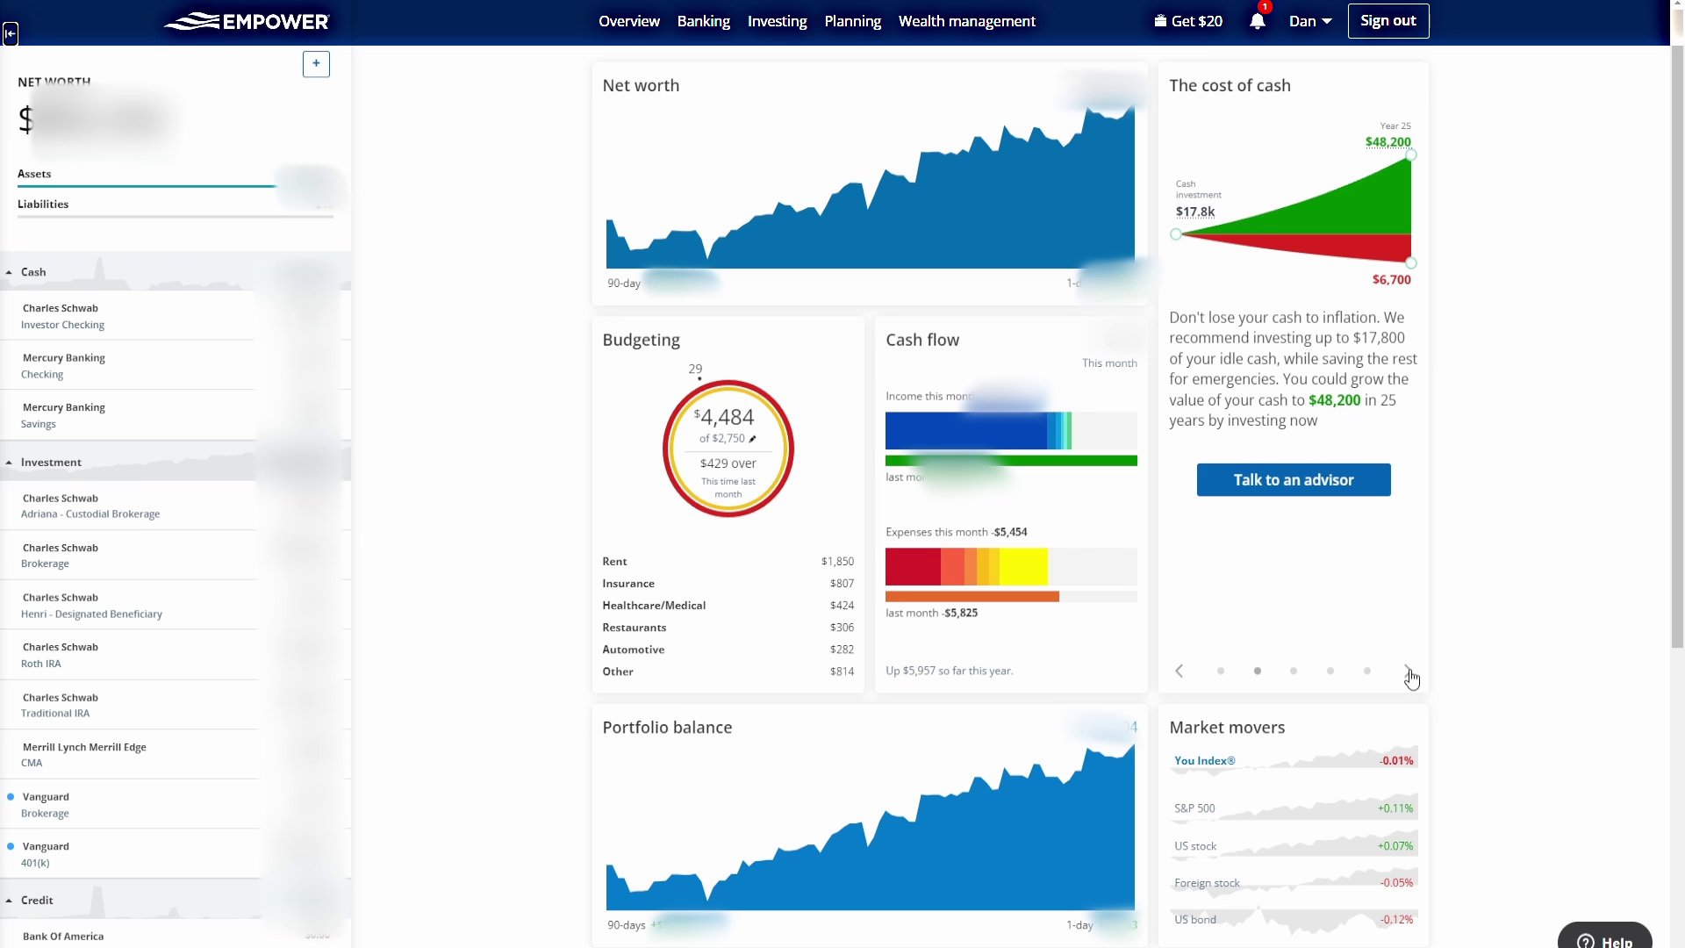
left_click(1408, 673)
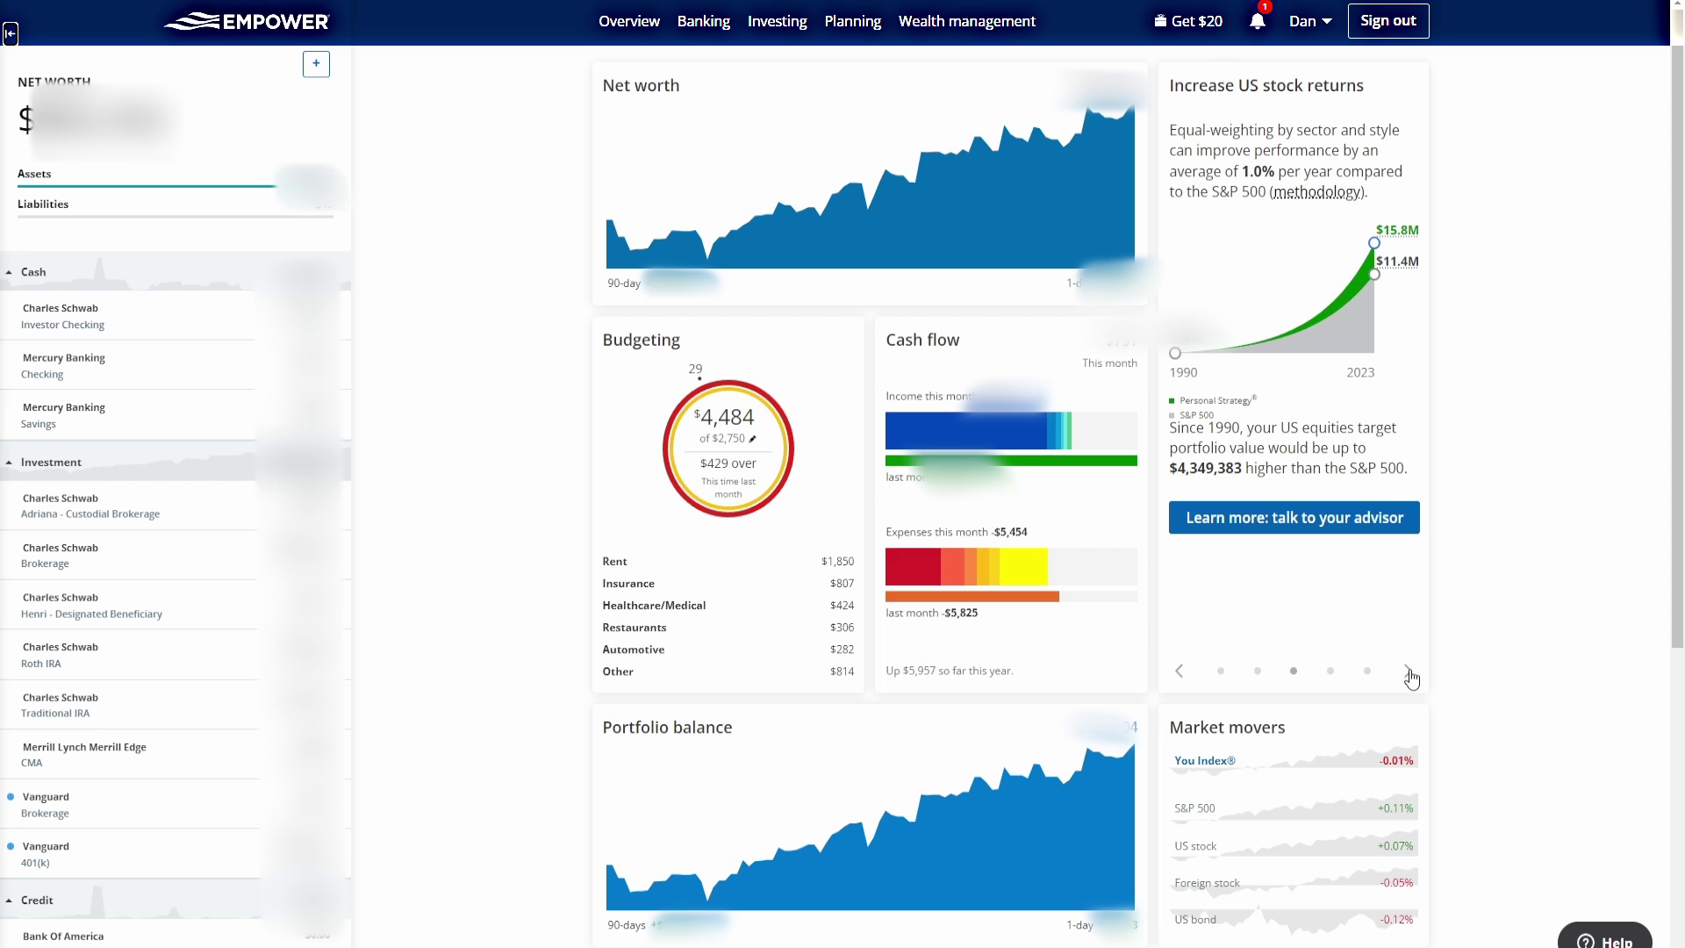
left_click(1408, 673)
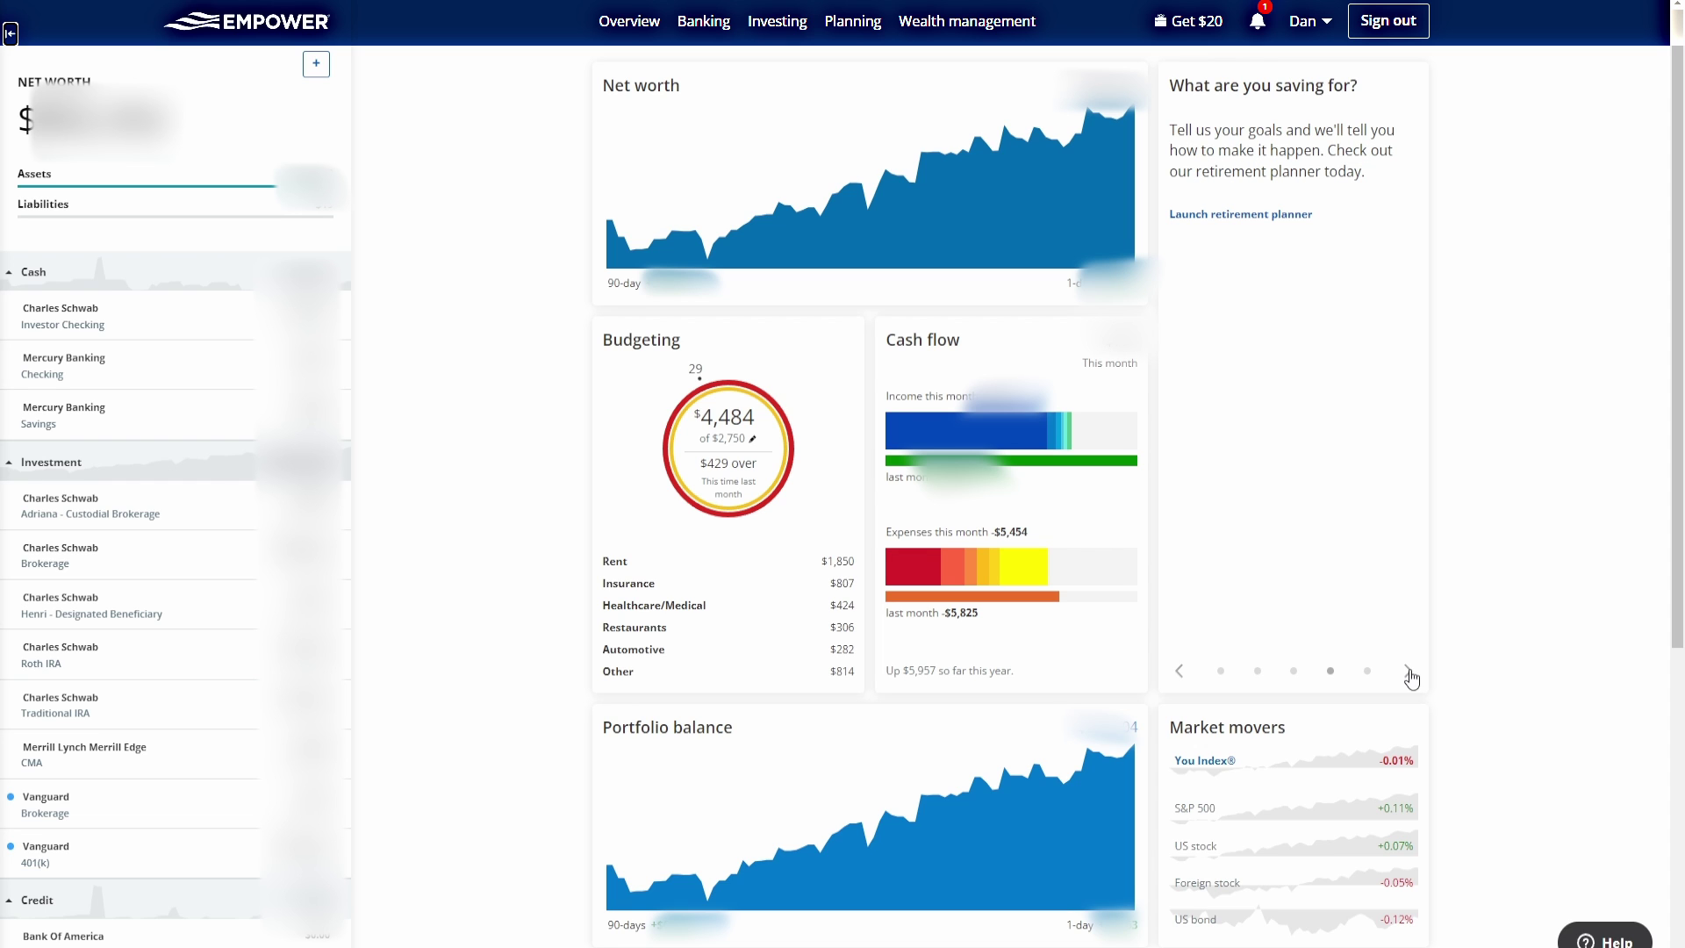
left_click(1408, 673)
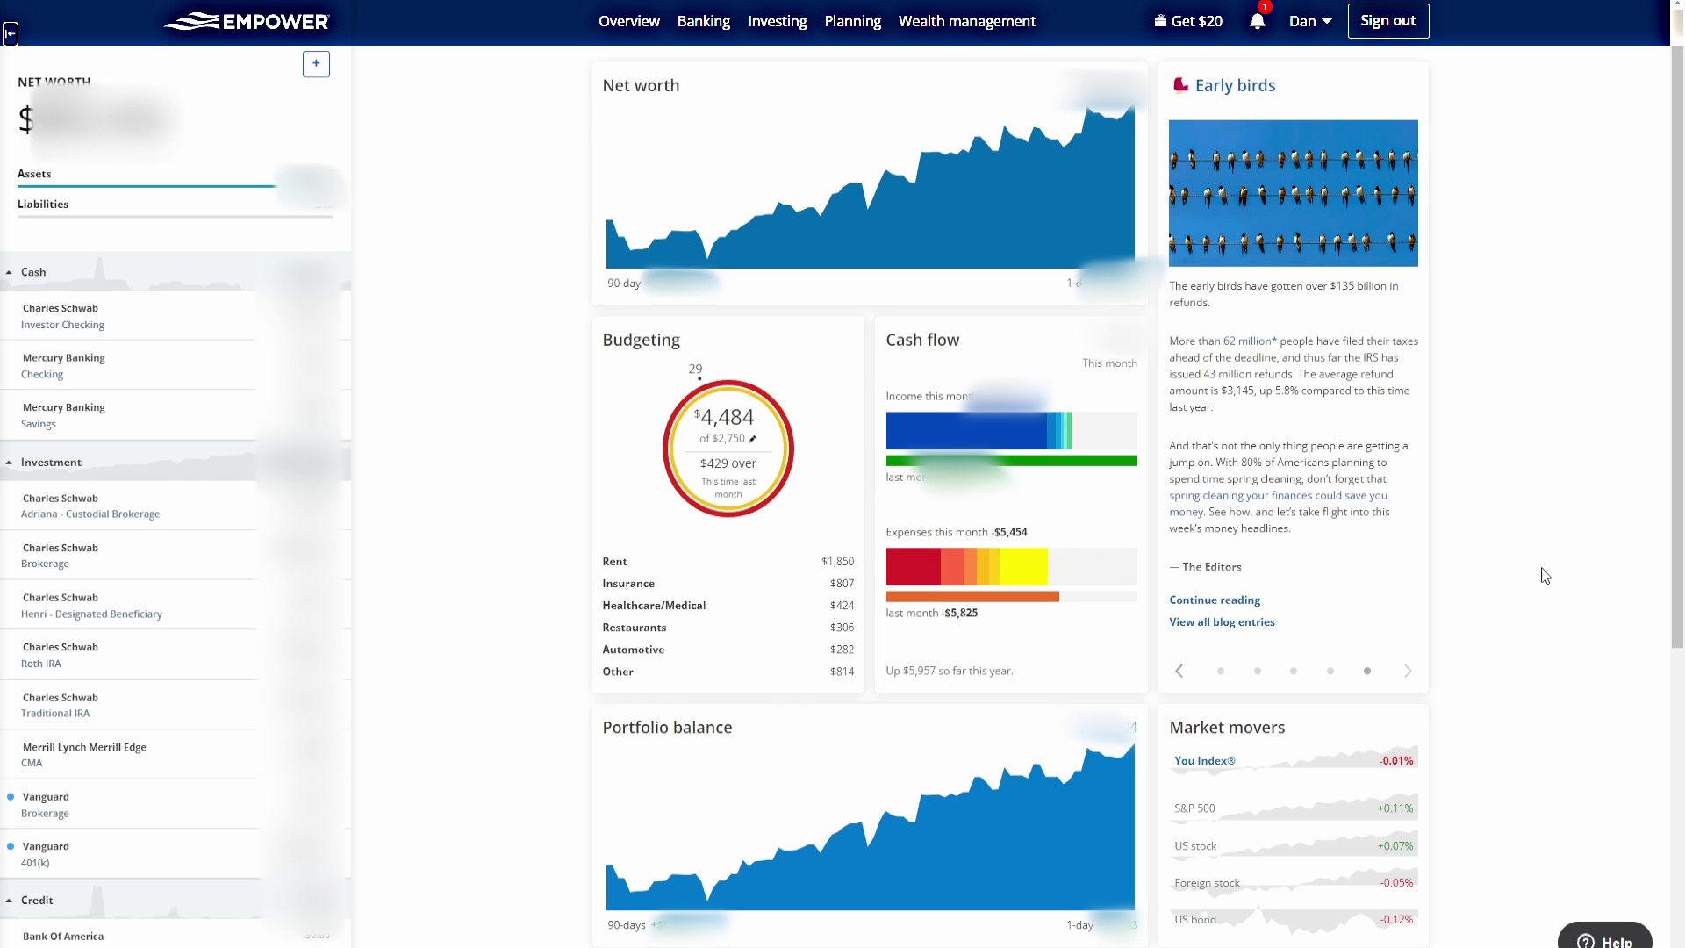
Step: Look over the lower dashboard widgets and open the Capital One Quicksilver account from the linked credit accounts
scroll(489, 483, "down", 5)
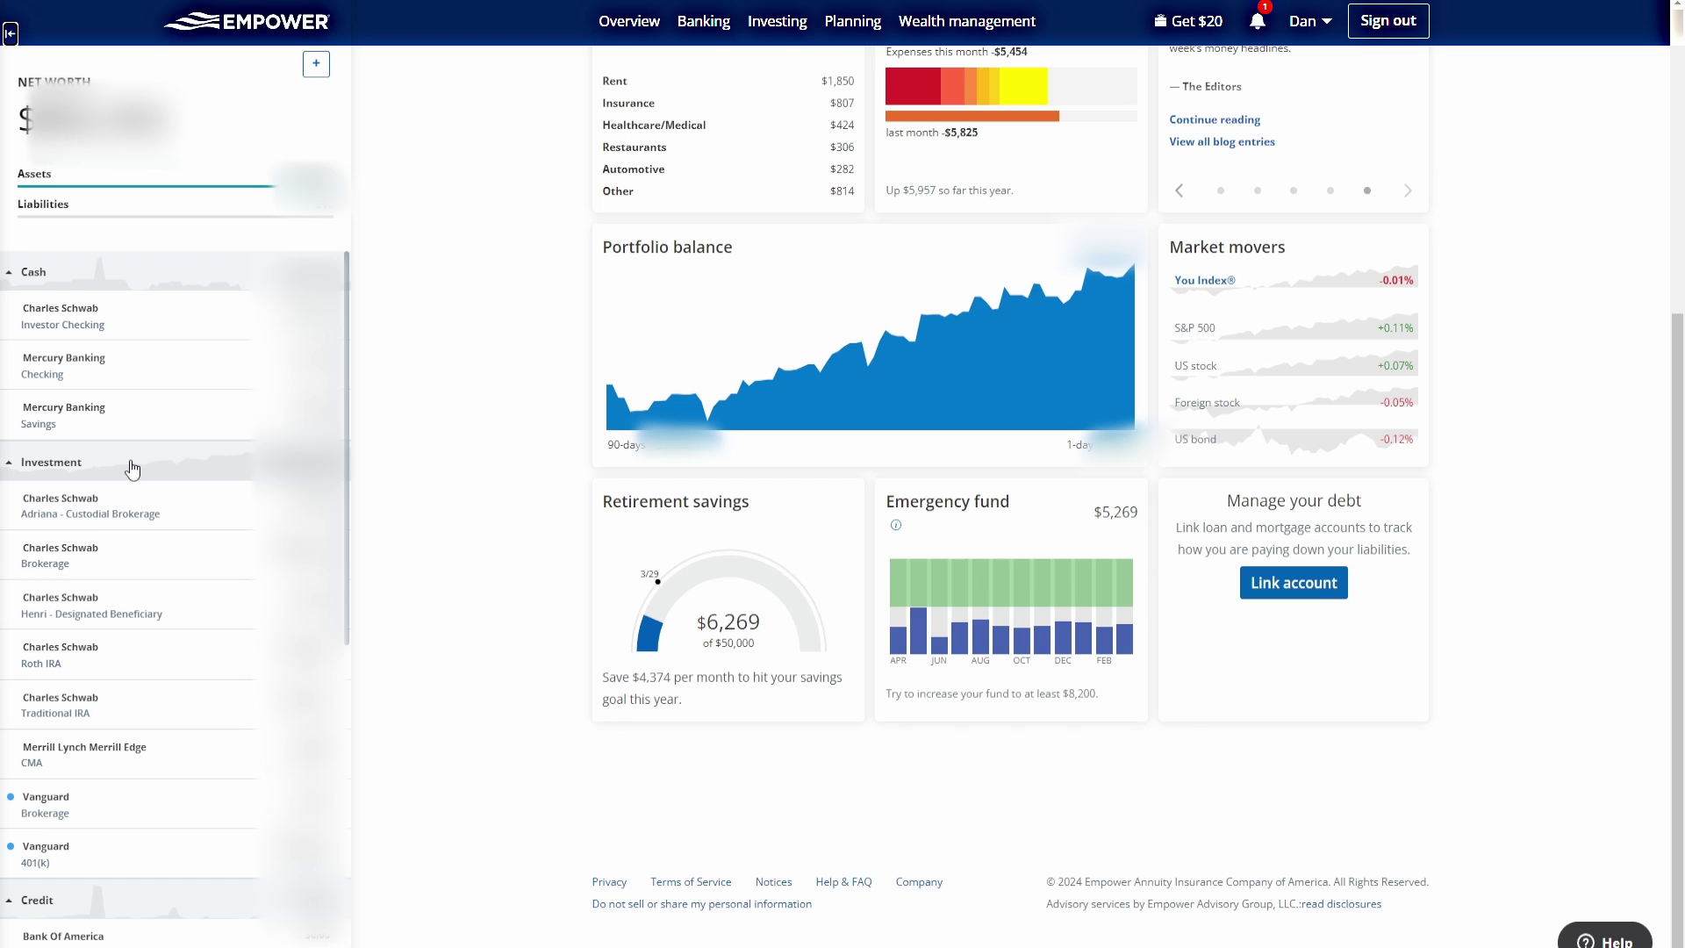
scroll(131, 469, "down", 7)
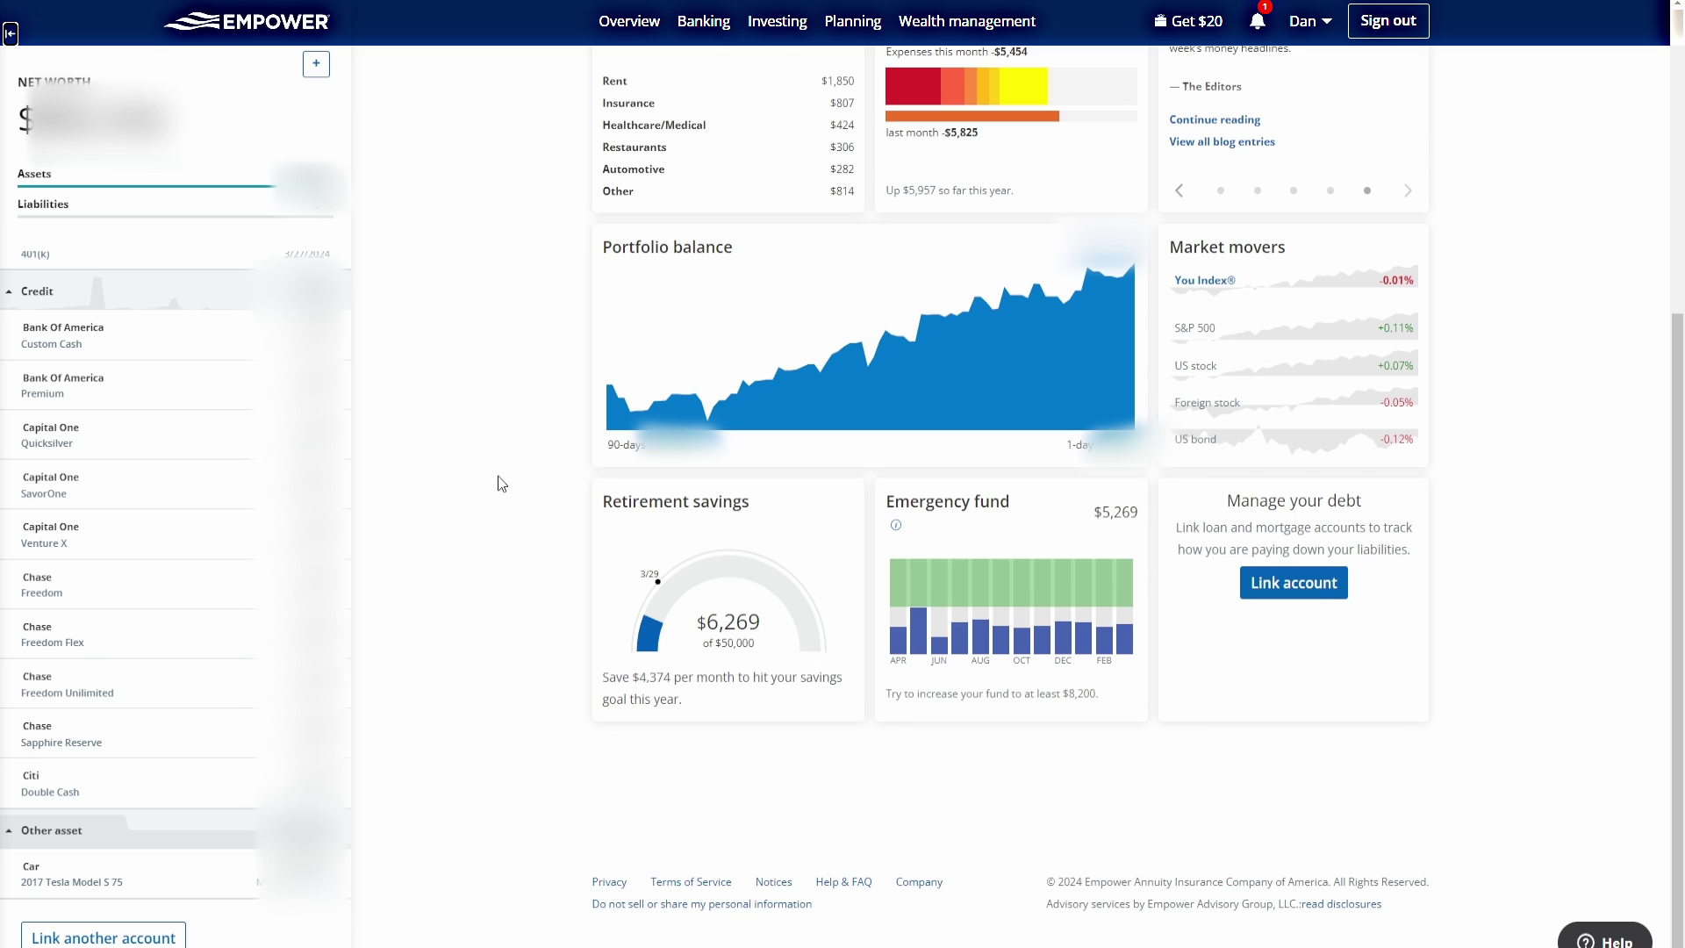
left_click(114, 449)
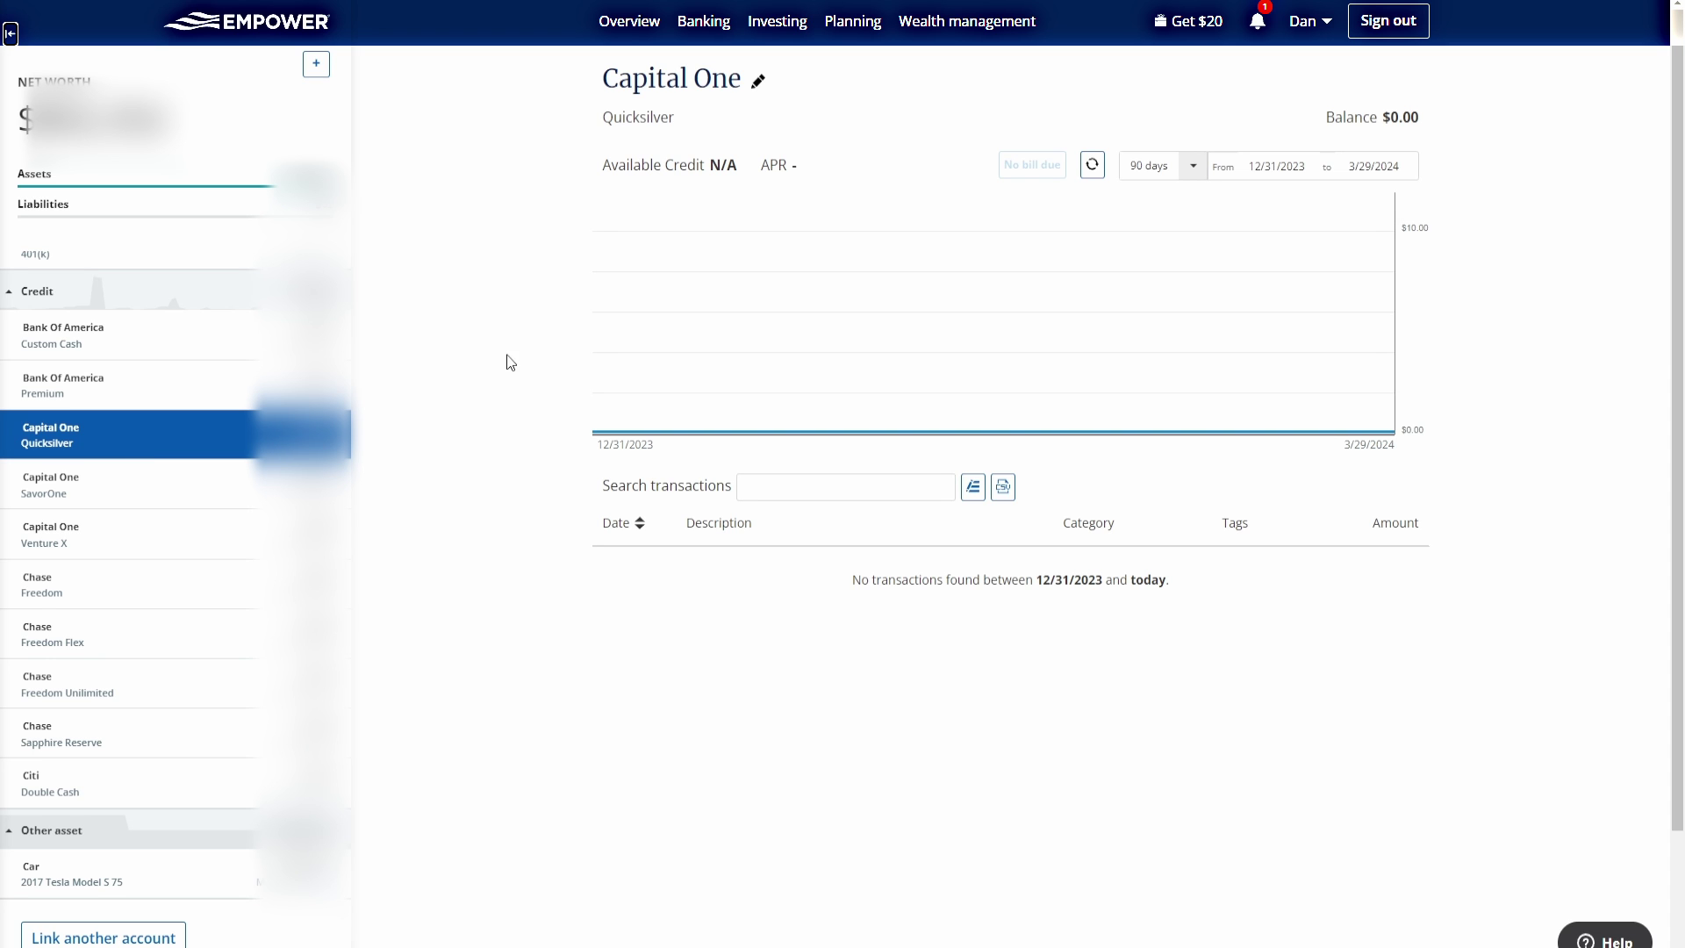
Step: Open the list of all transactions and inspect its preset periods and the start and end date calendars
mouse_move(628, 21)
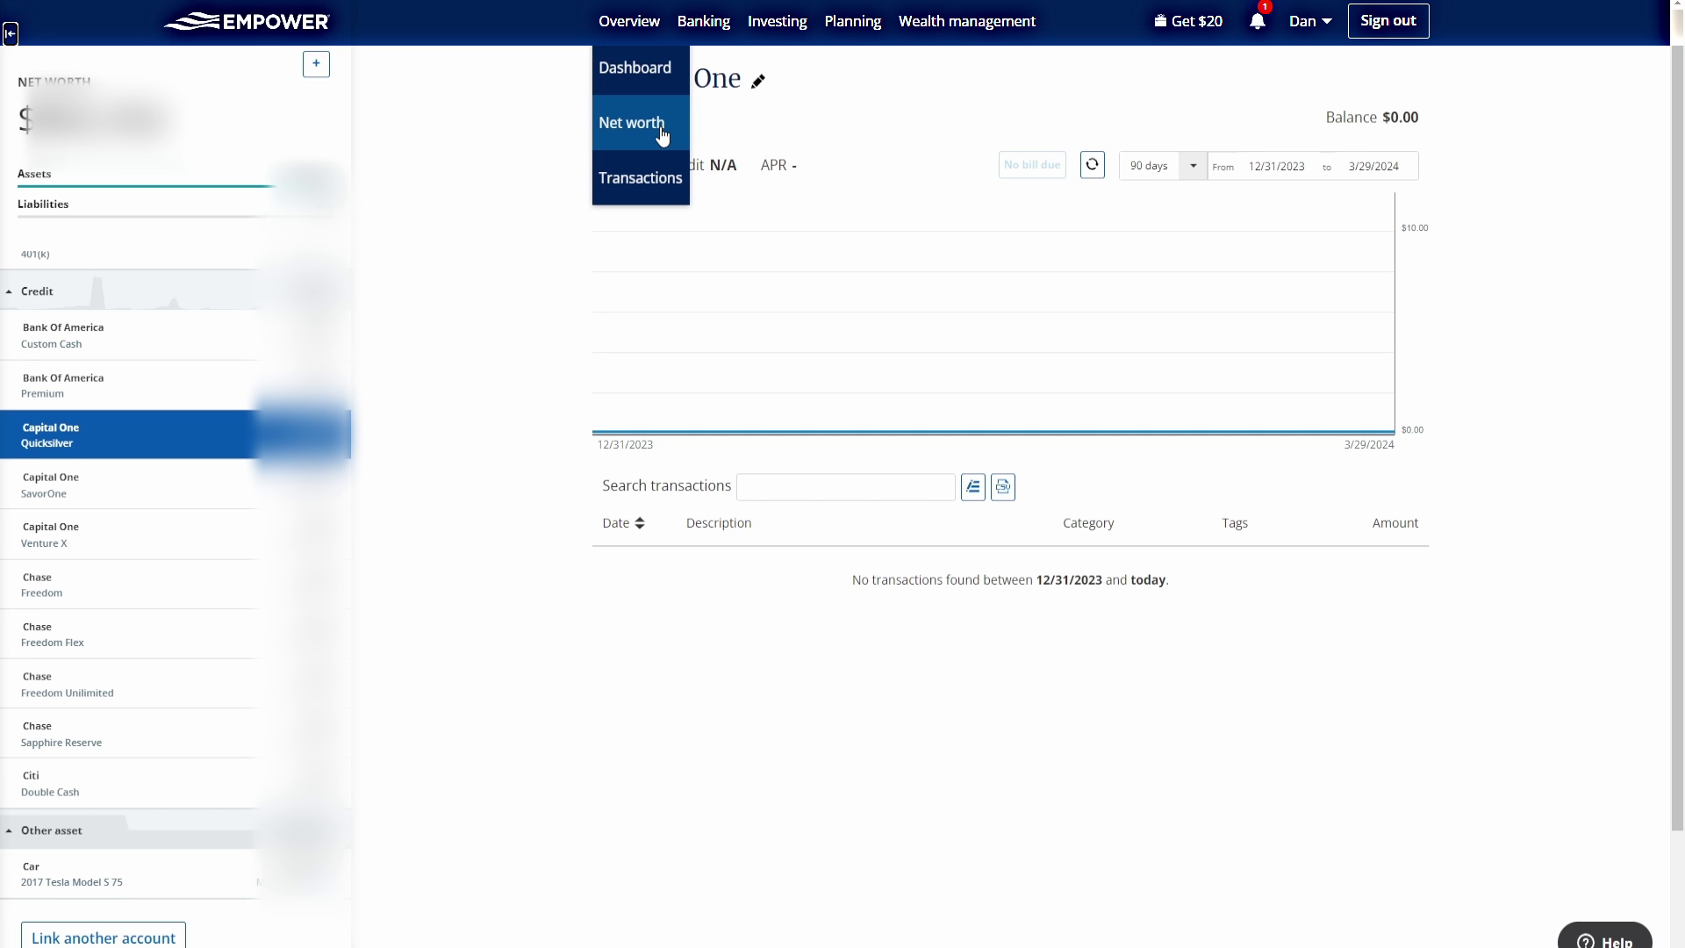
left_click(652, 186)
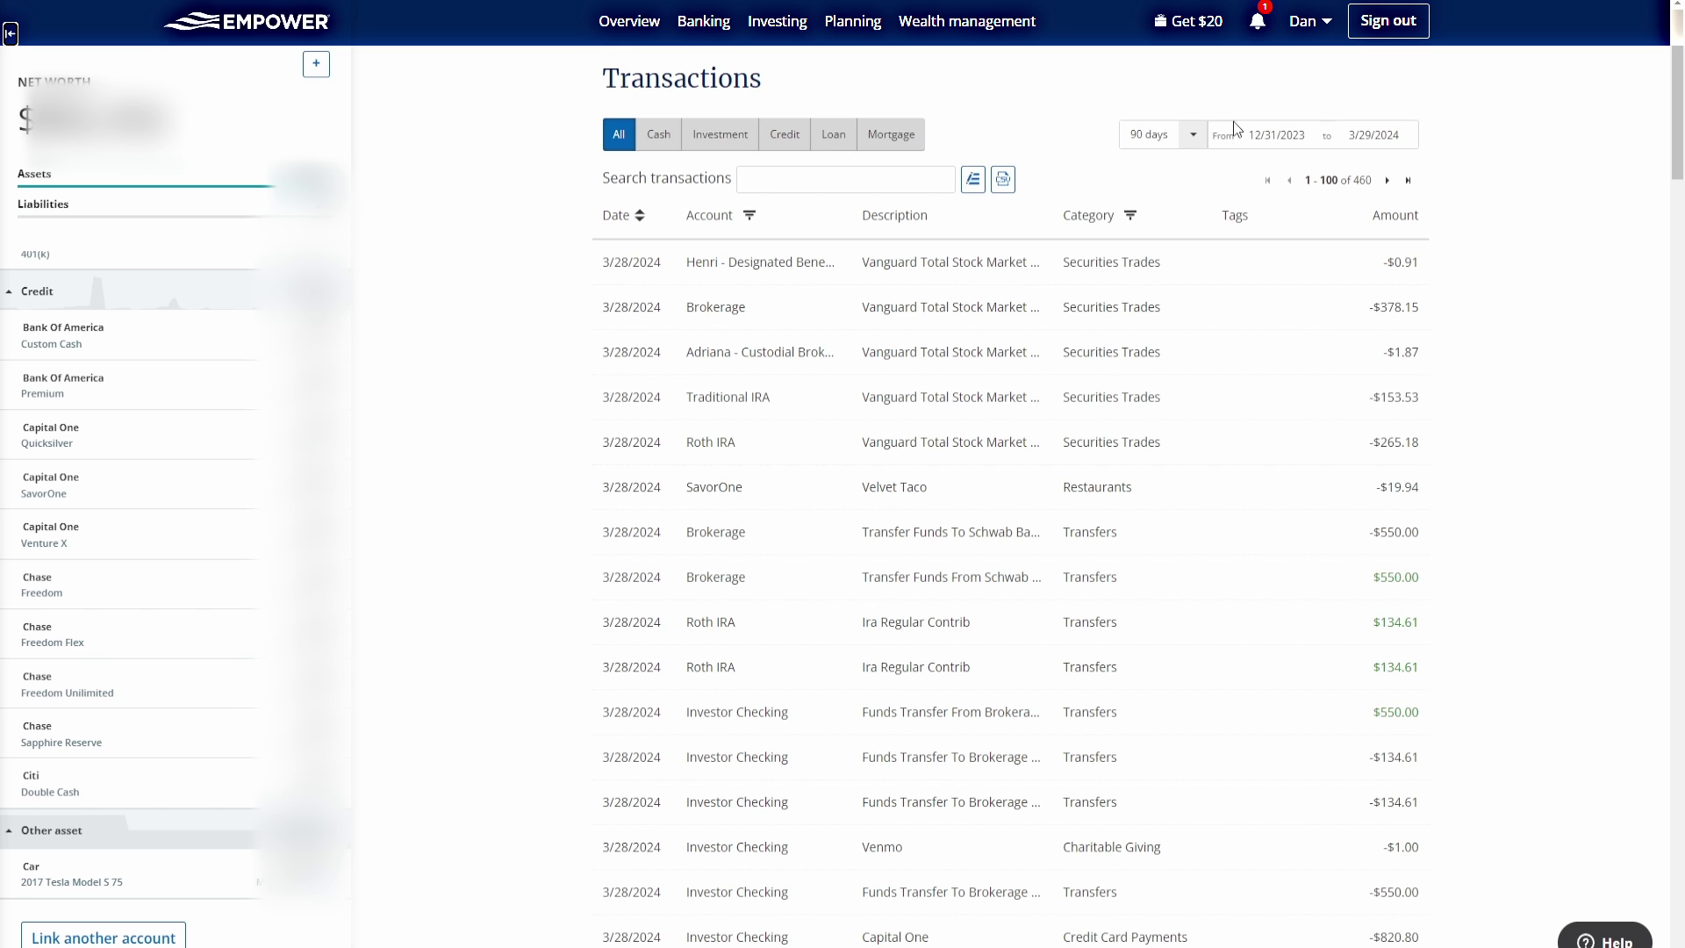
left_click(1193, 136)
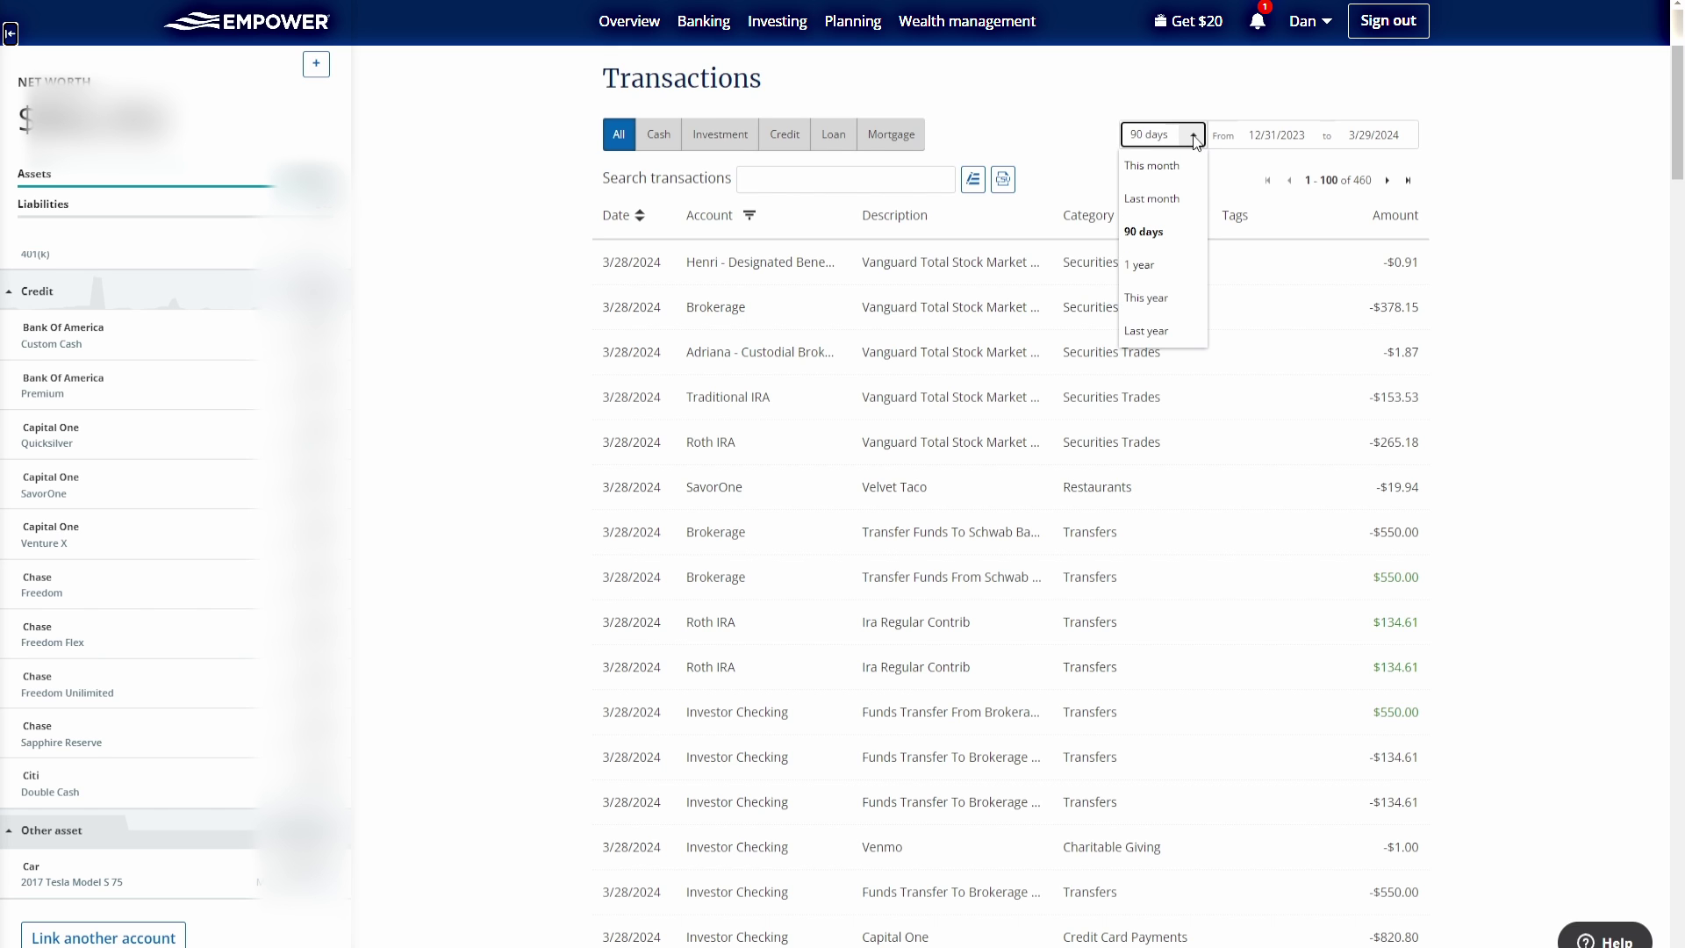
left_click(1086, 103)
left_click(1286, 135)
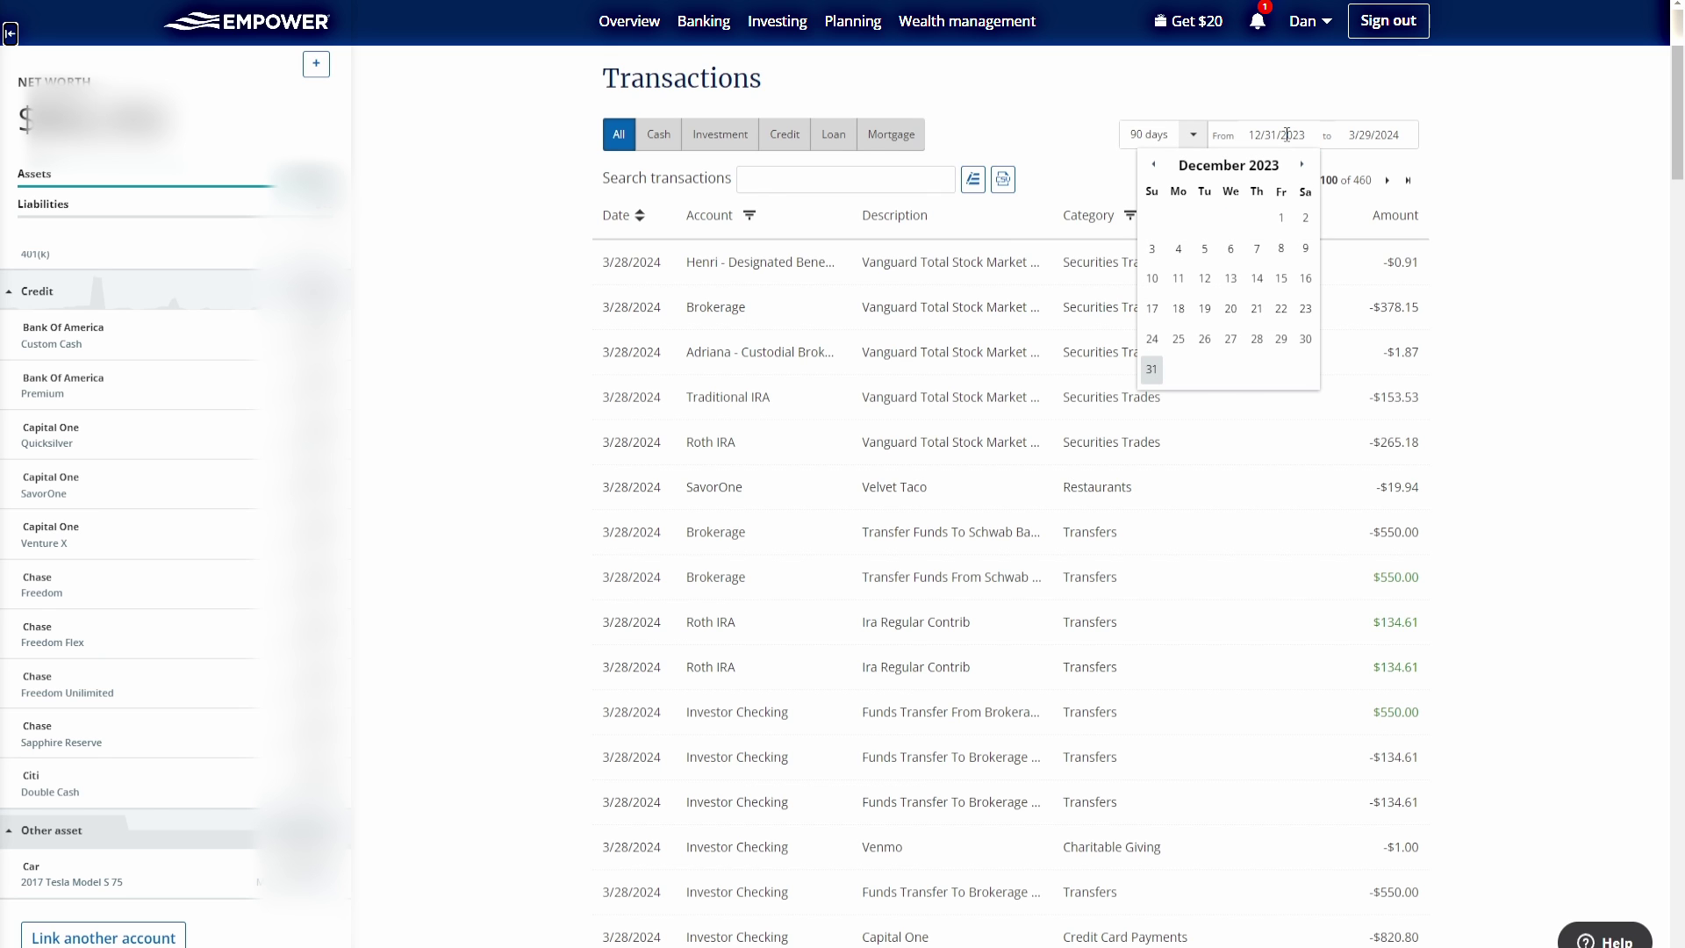
left_click(1373, 134)
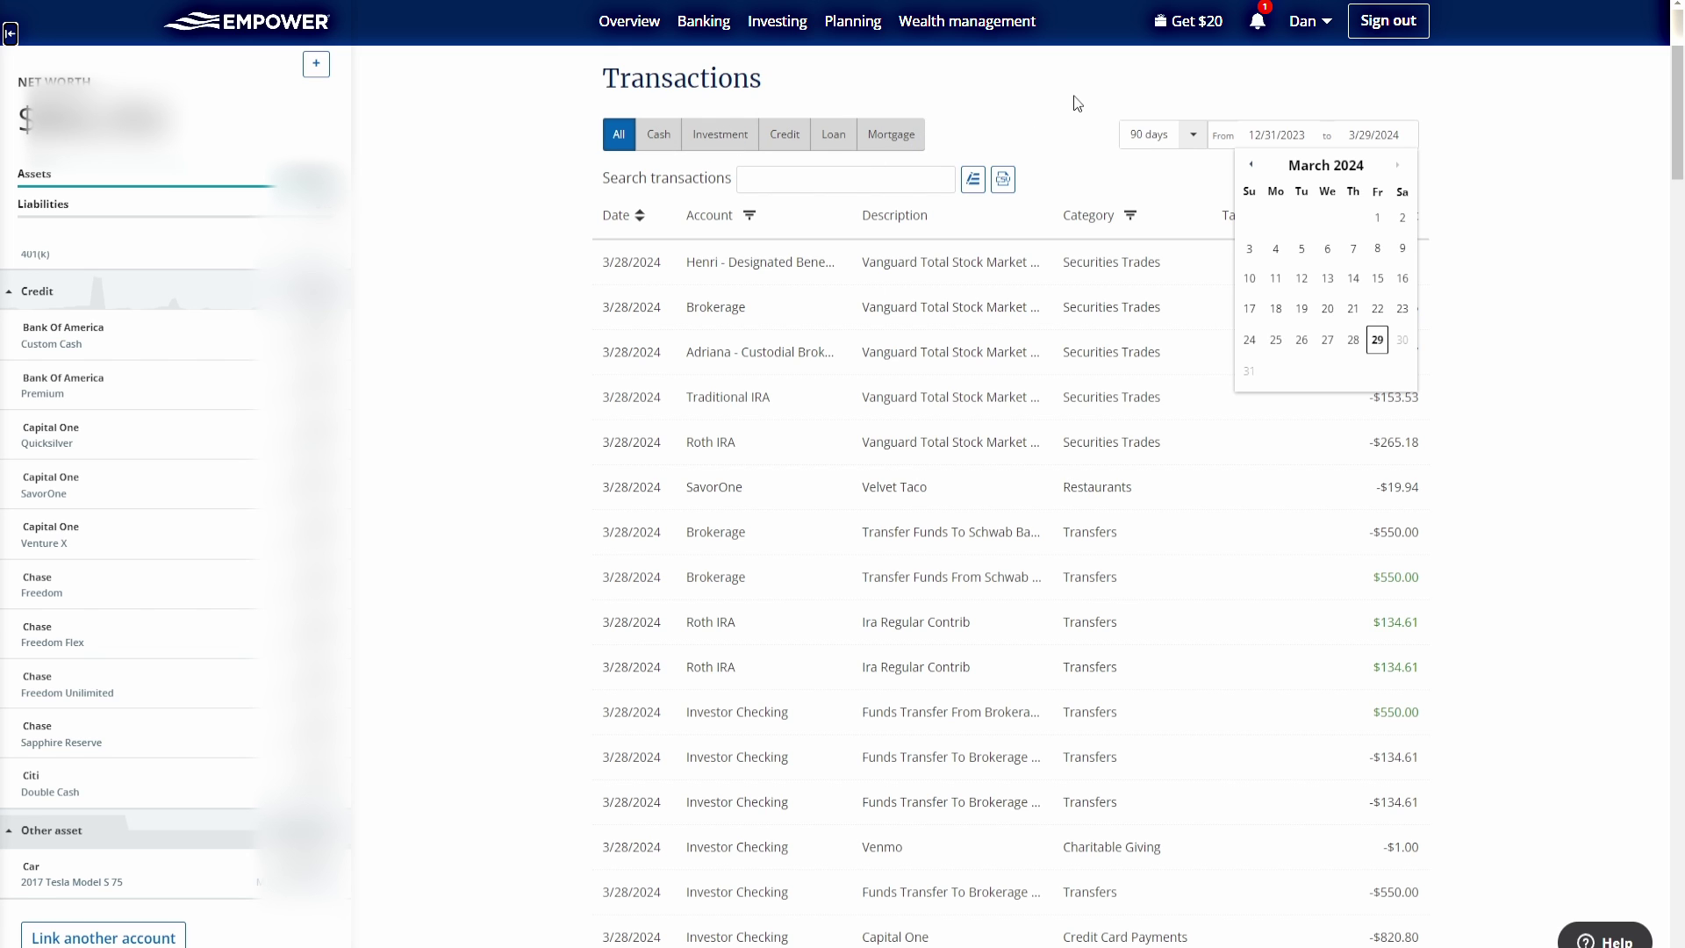
key("Tab")
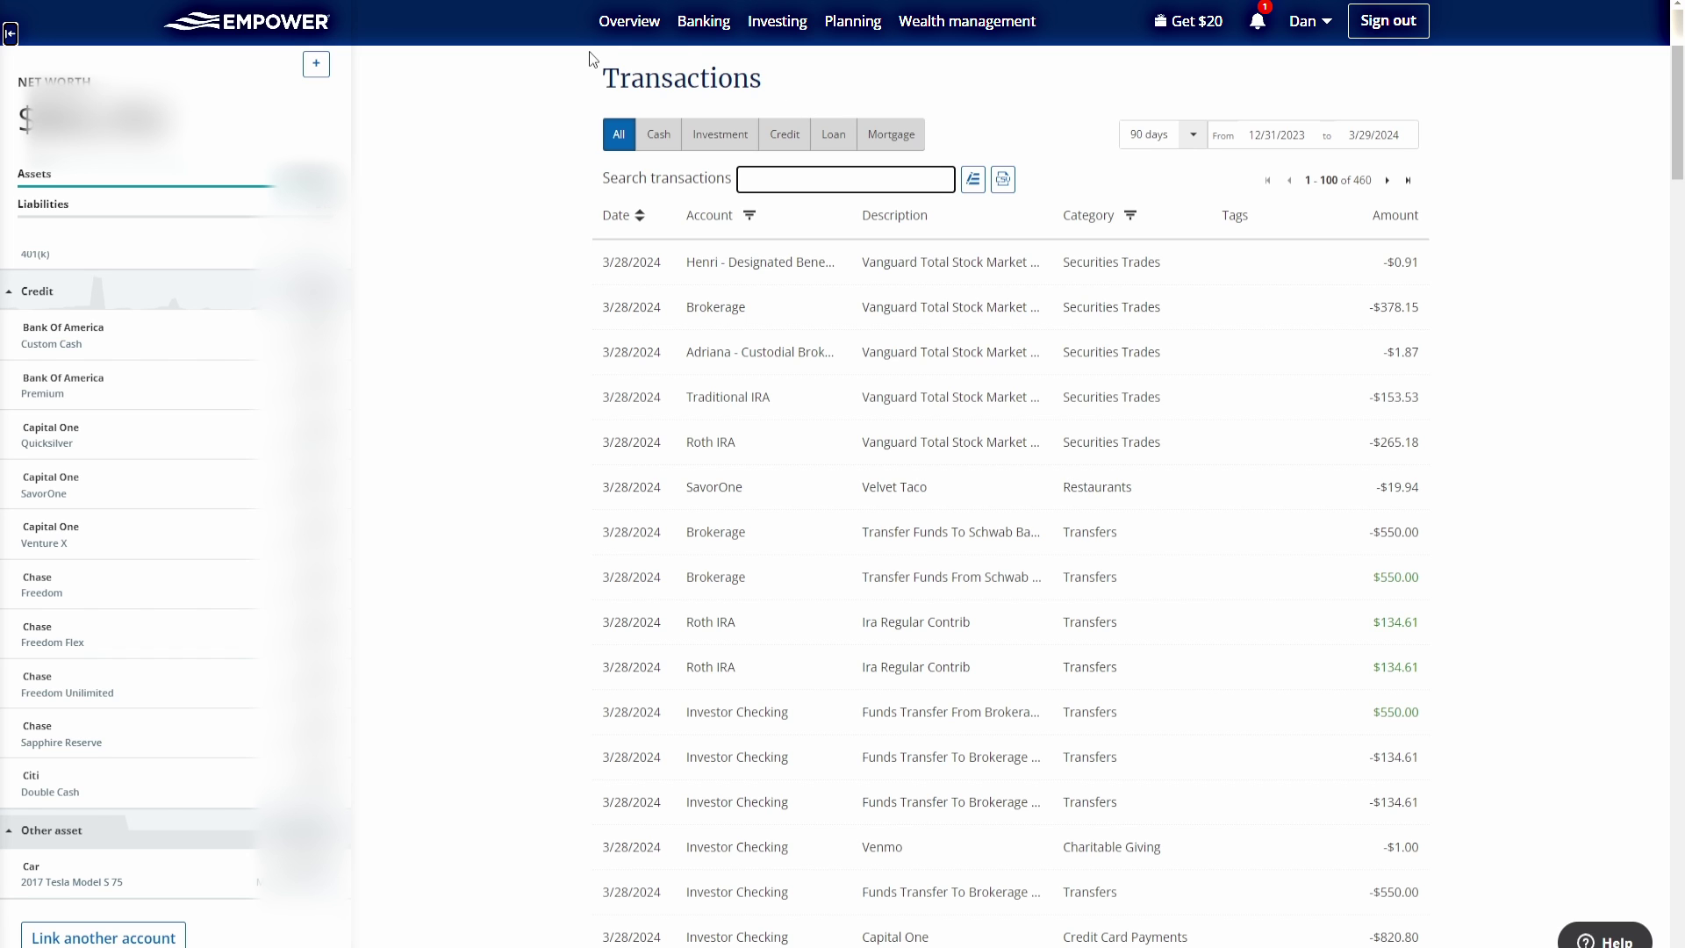
Step: View the net worth overview for all accounts and the expense breakdown of the cash flow
mouse_move(590, 44)
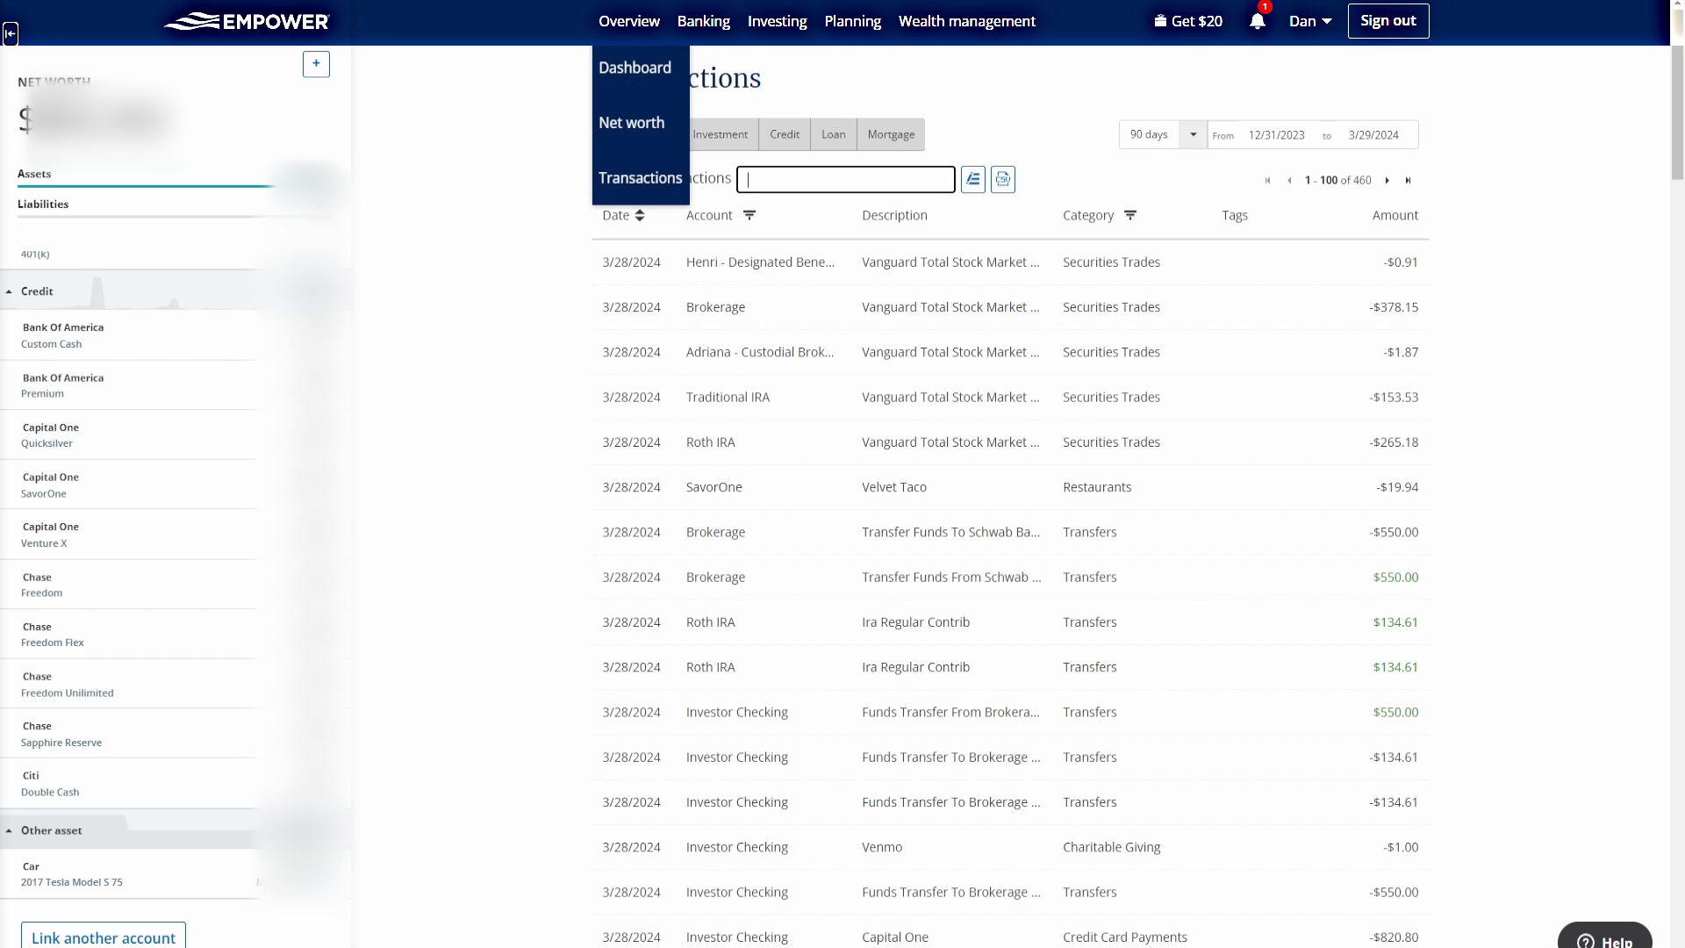
left_click(667, 123)
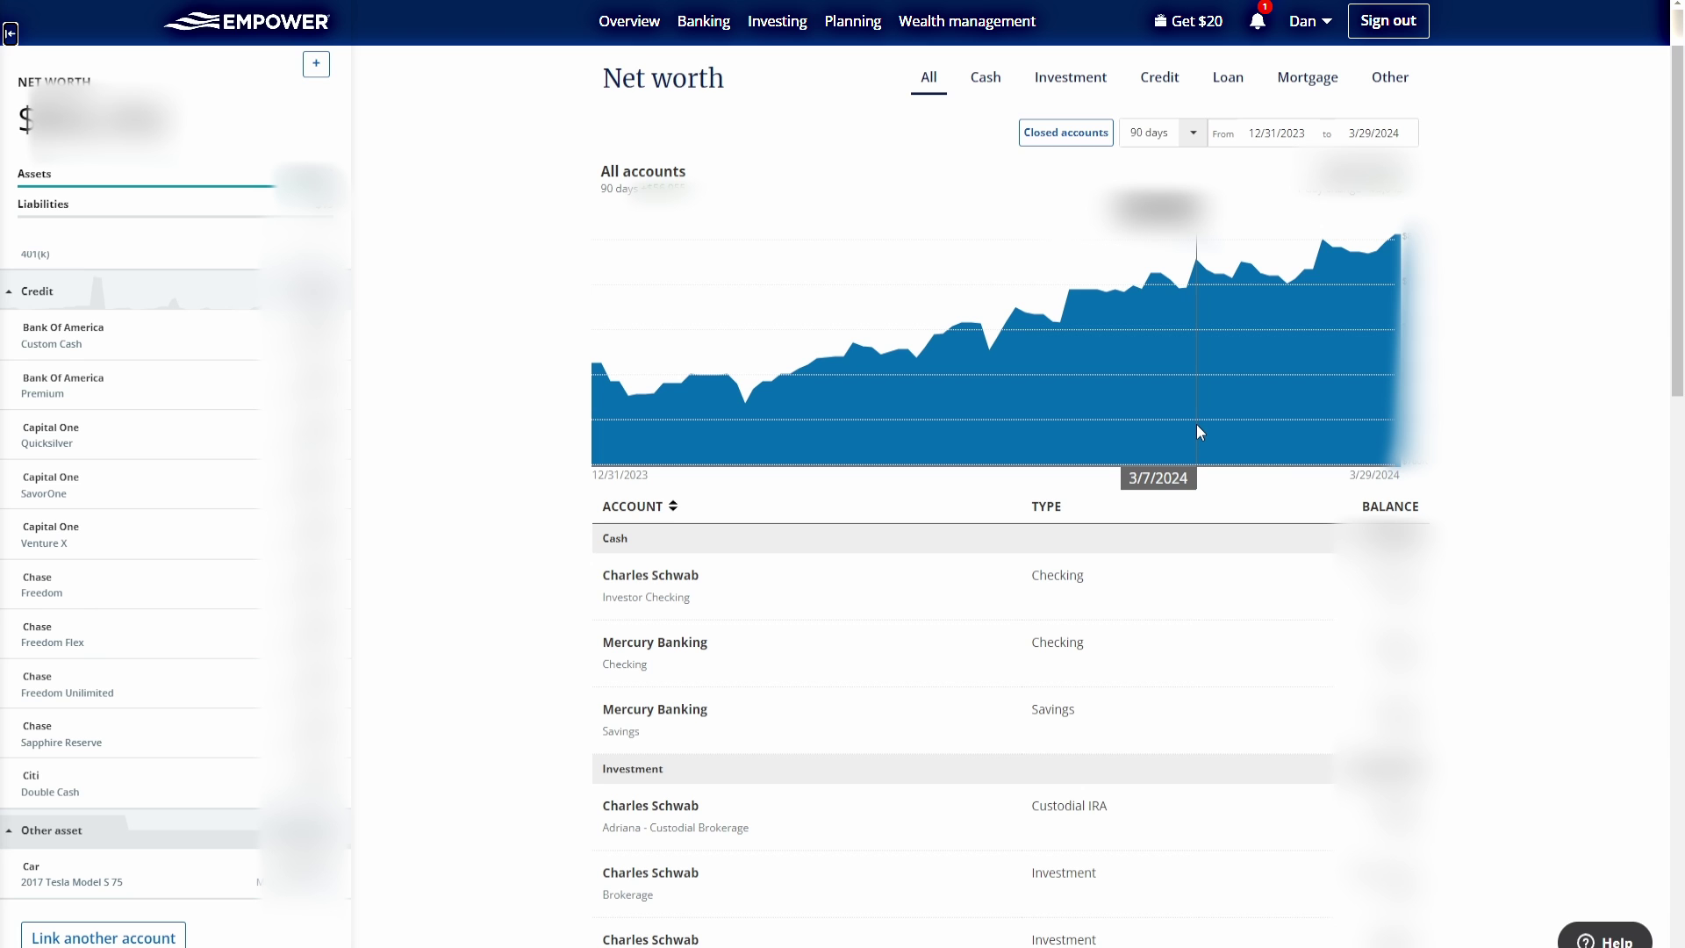
mouse_move(702, 21)
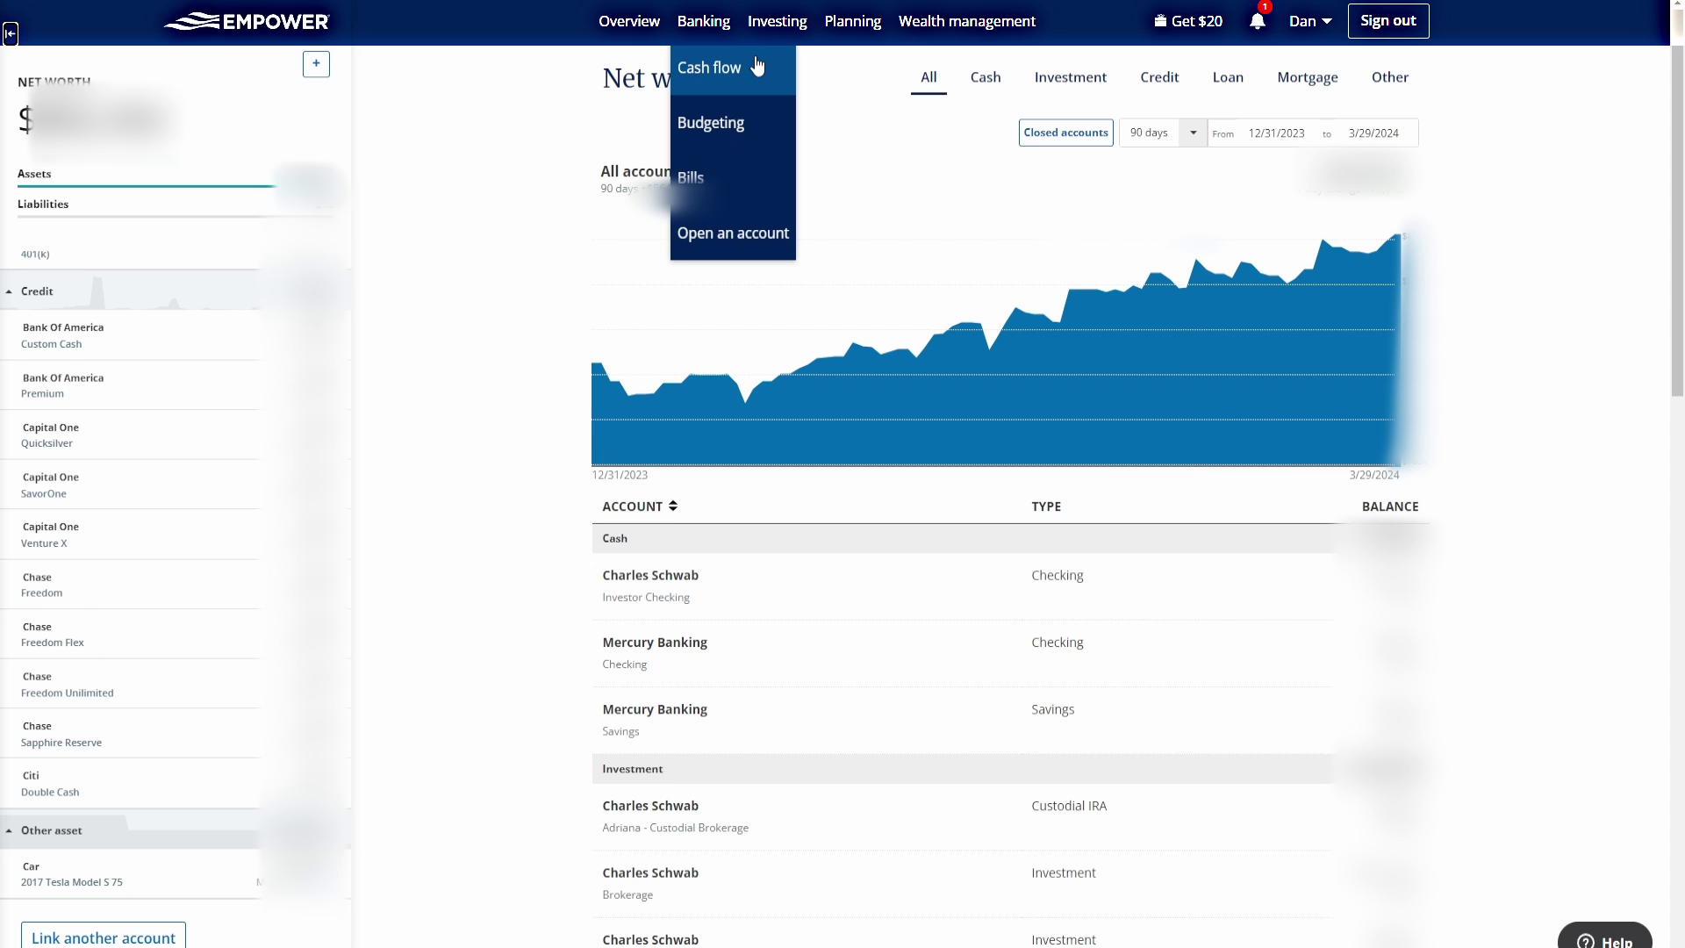
left_click(789, 70)
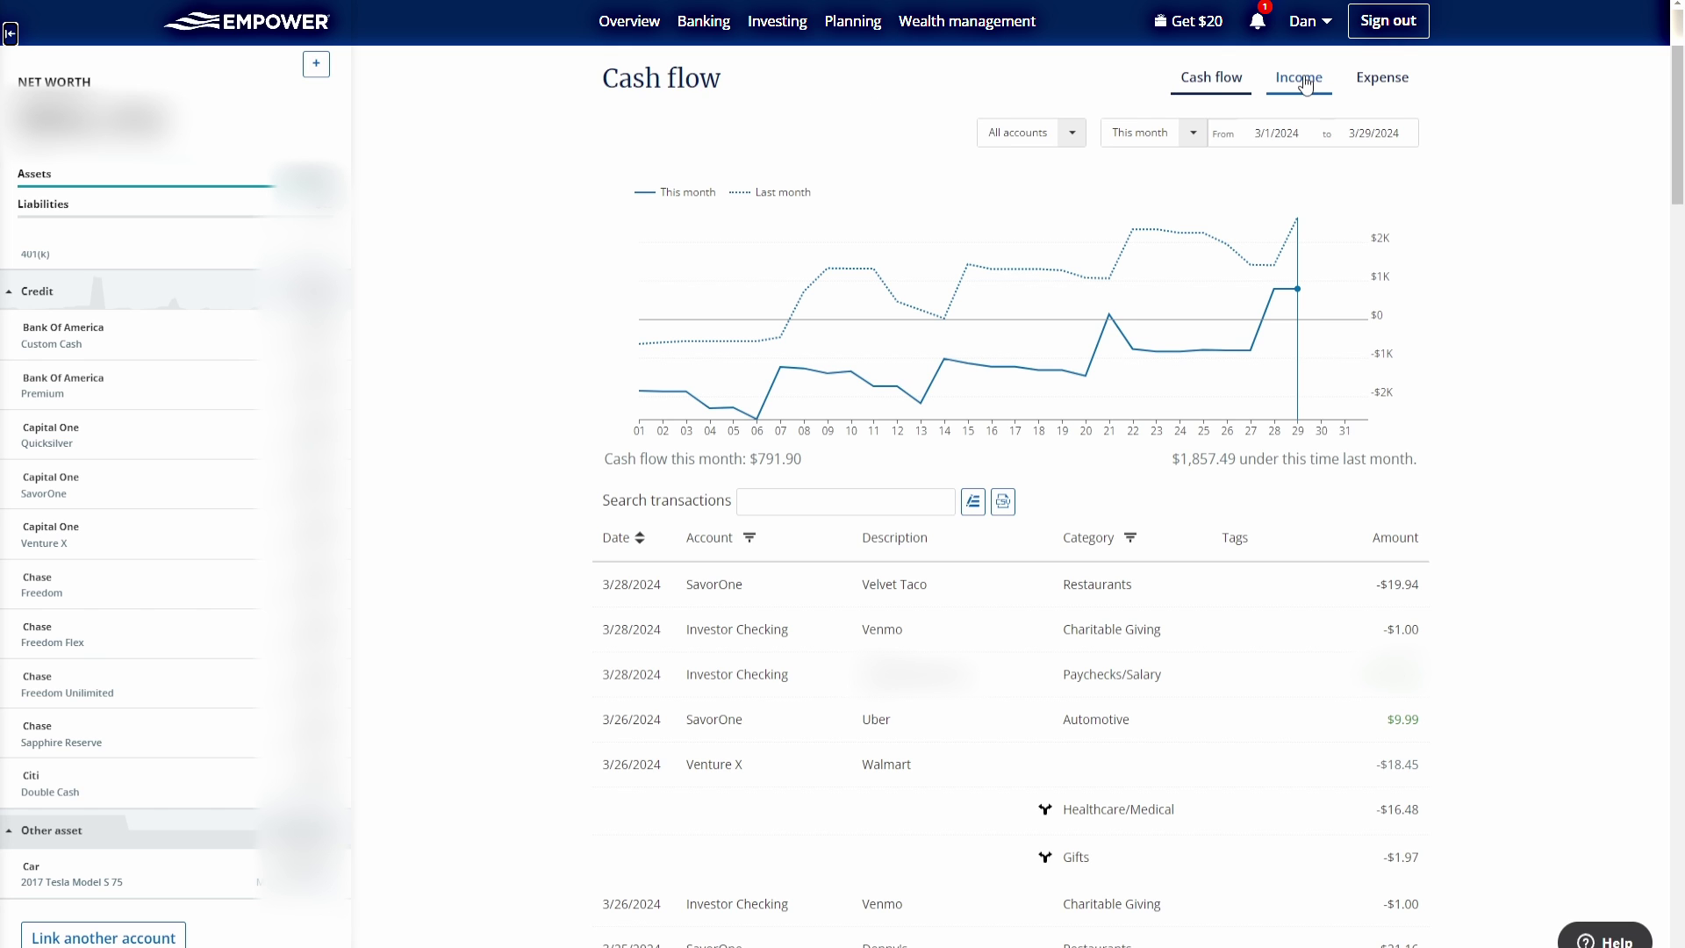
left_click(1385, 80)
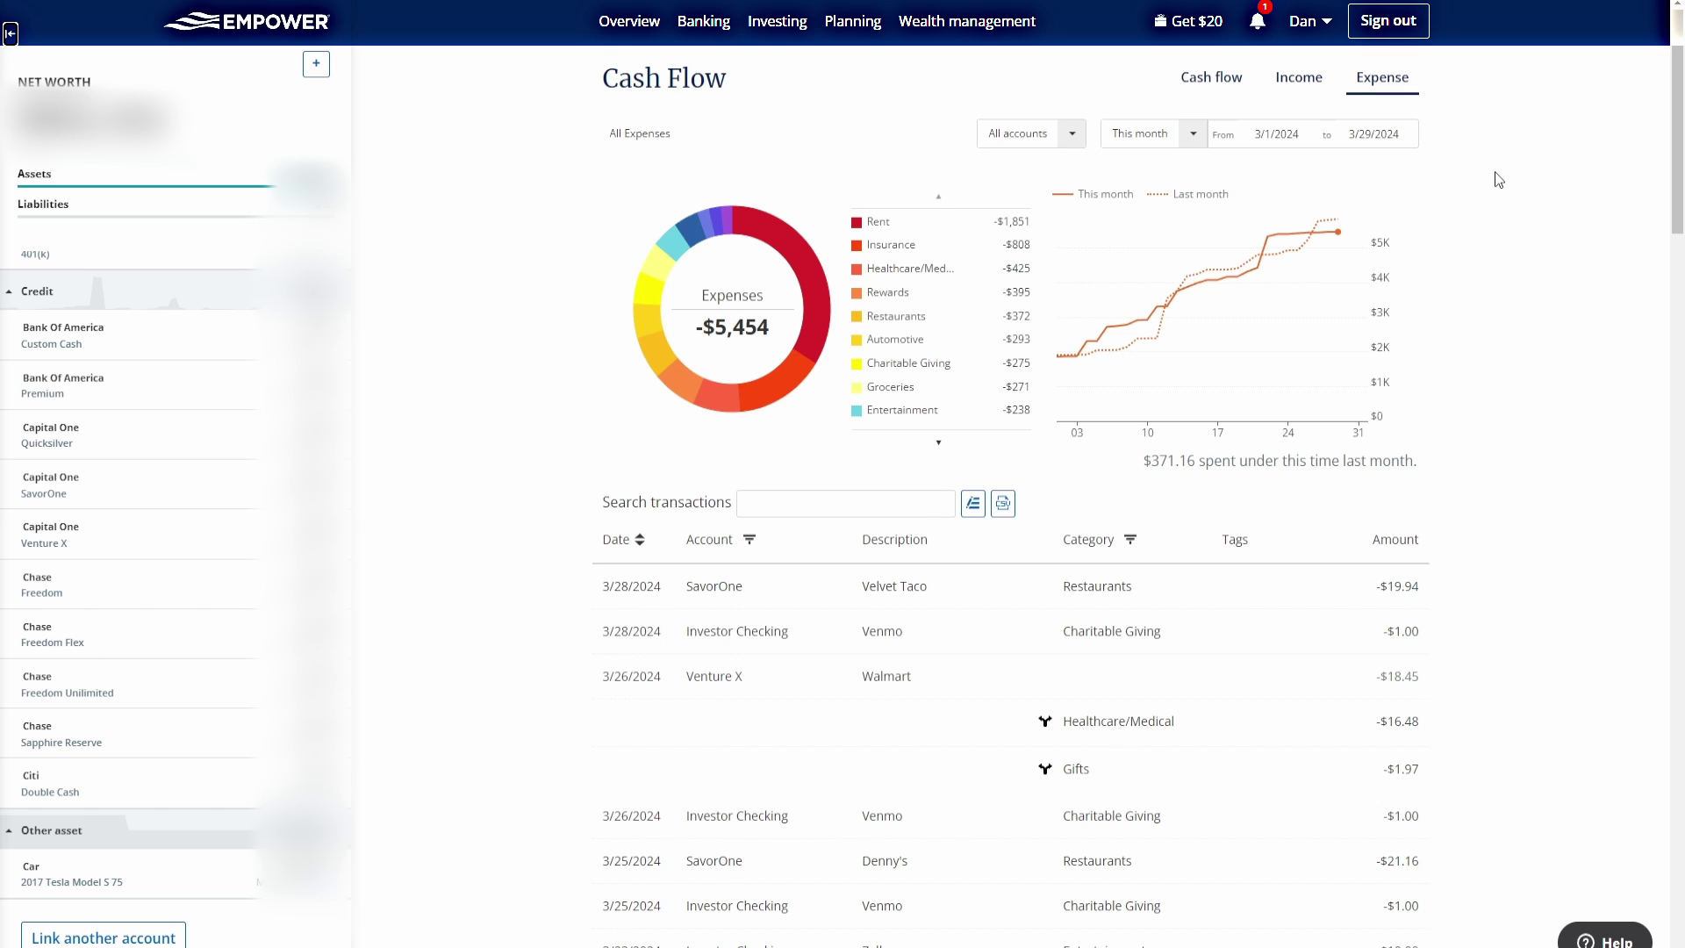
Step: Open the Budgeting overview, look through its full spending category list and inspect the March 1 spending bar
mouse_move(703, 21)
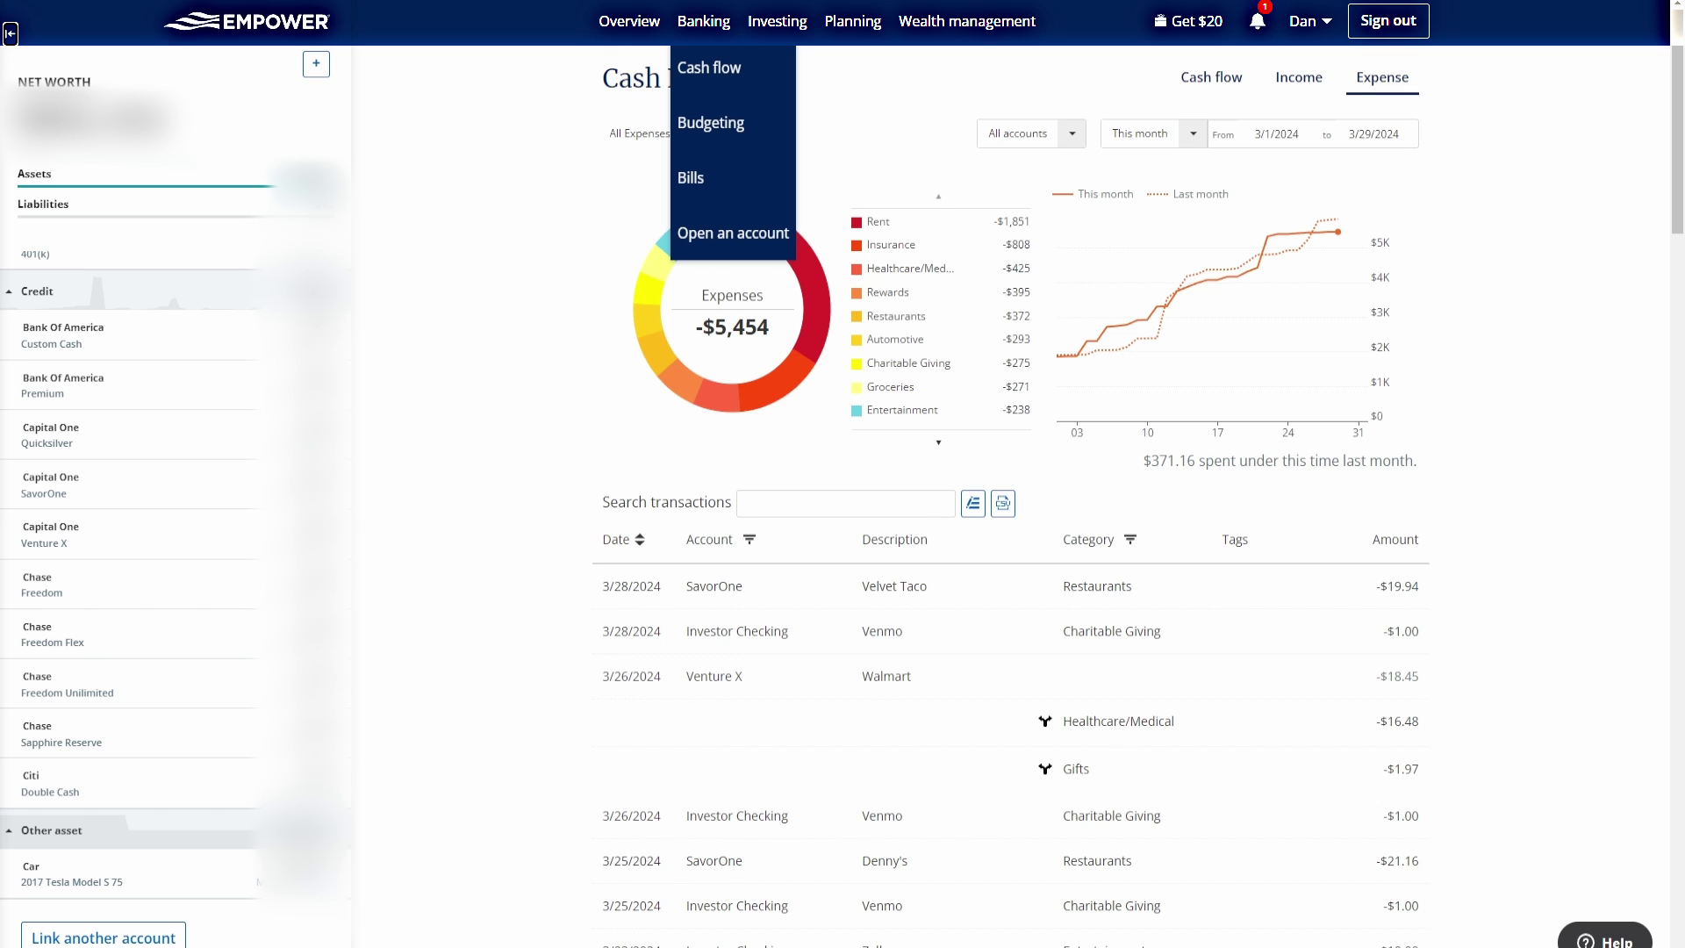
left_click(768, 124)
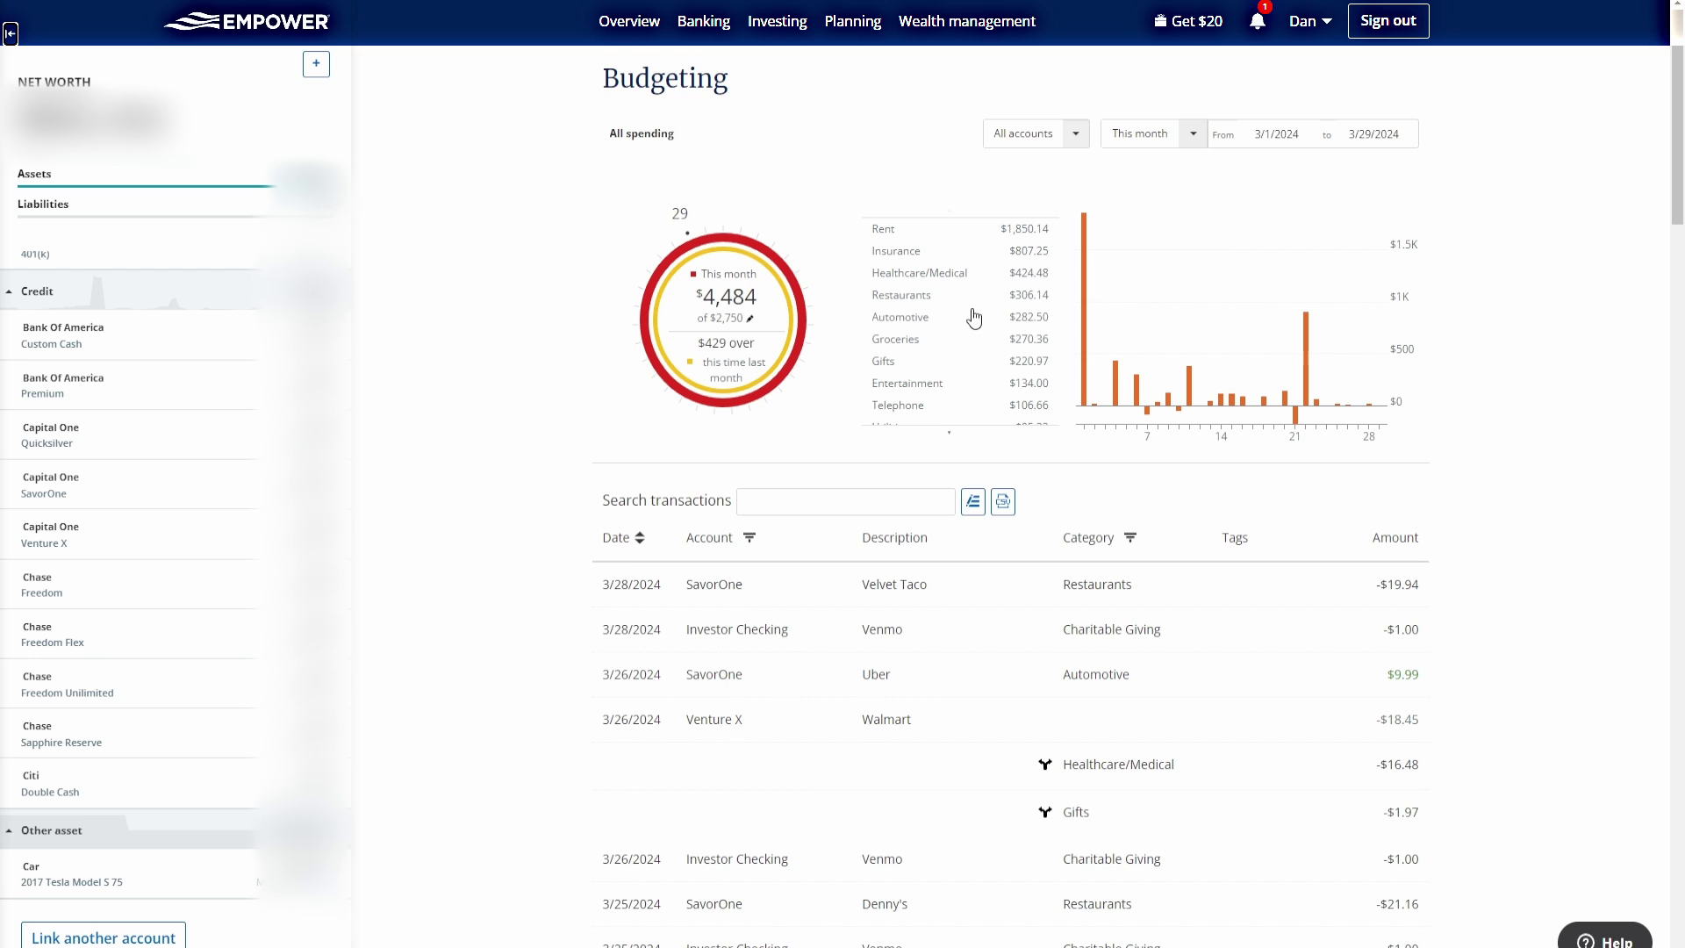
left_click(950, 434)
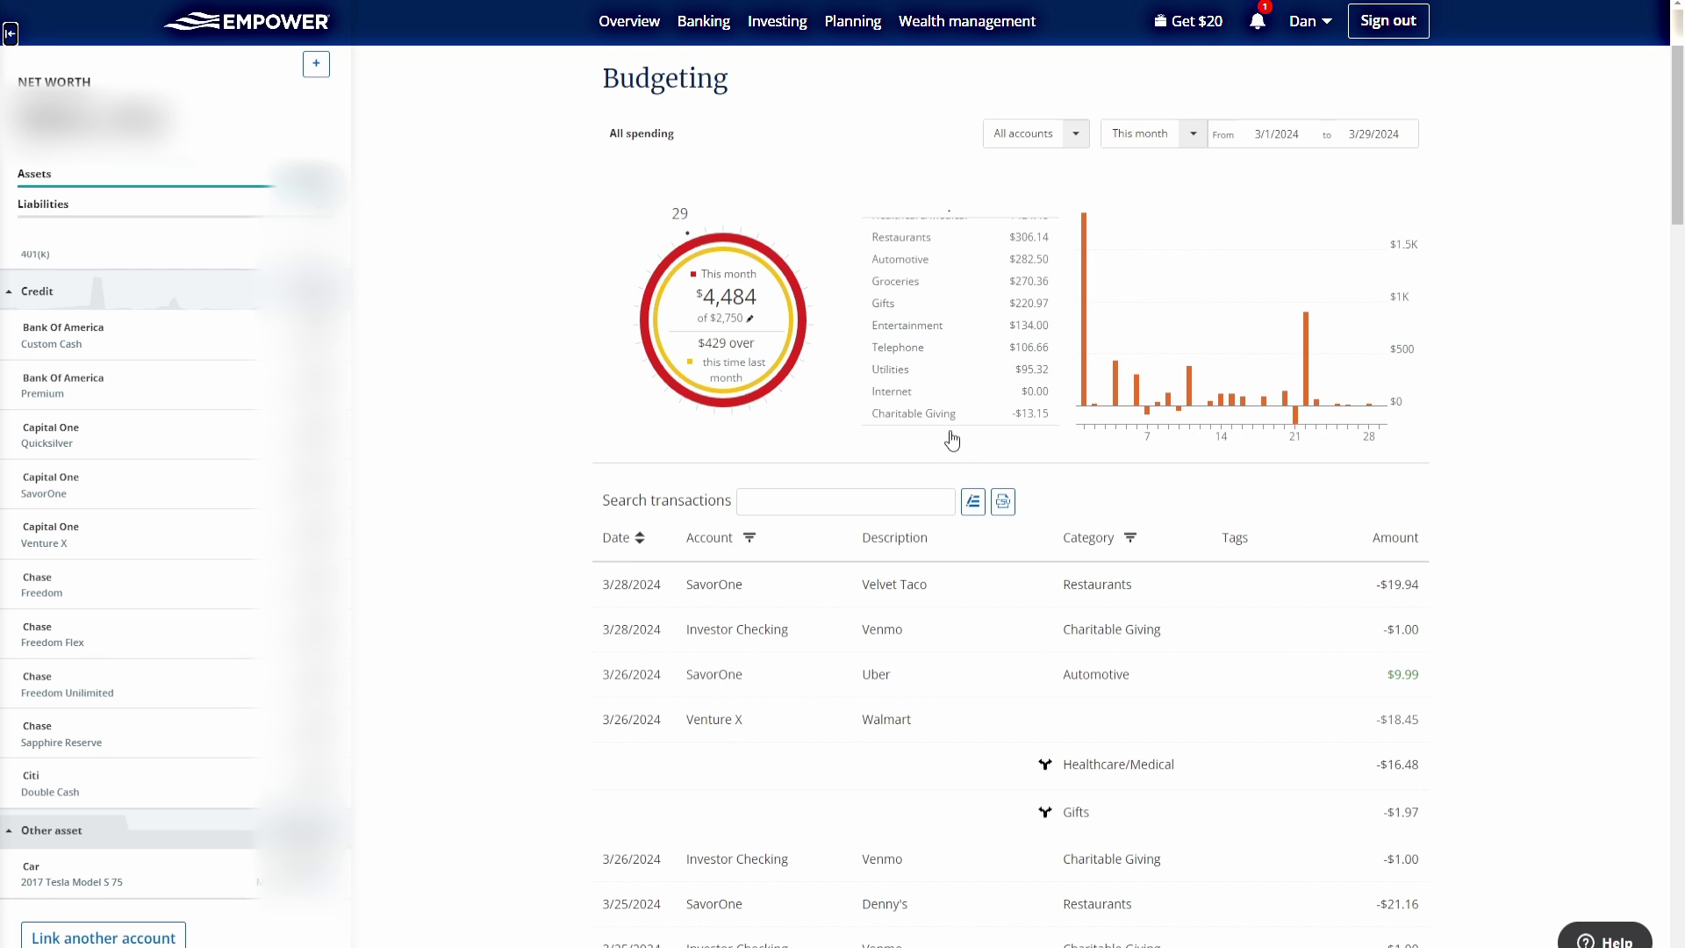
left_click(951, 216)
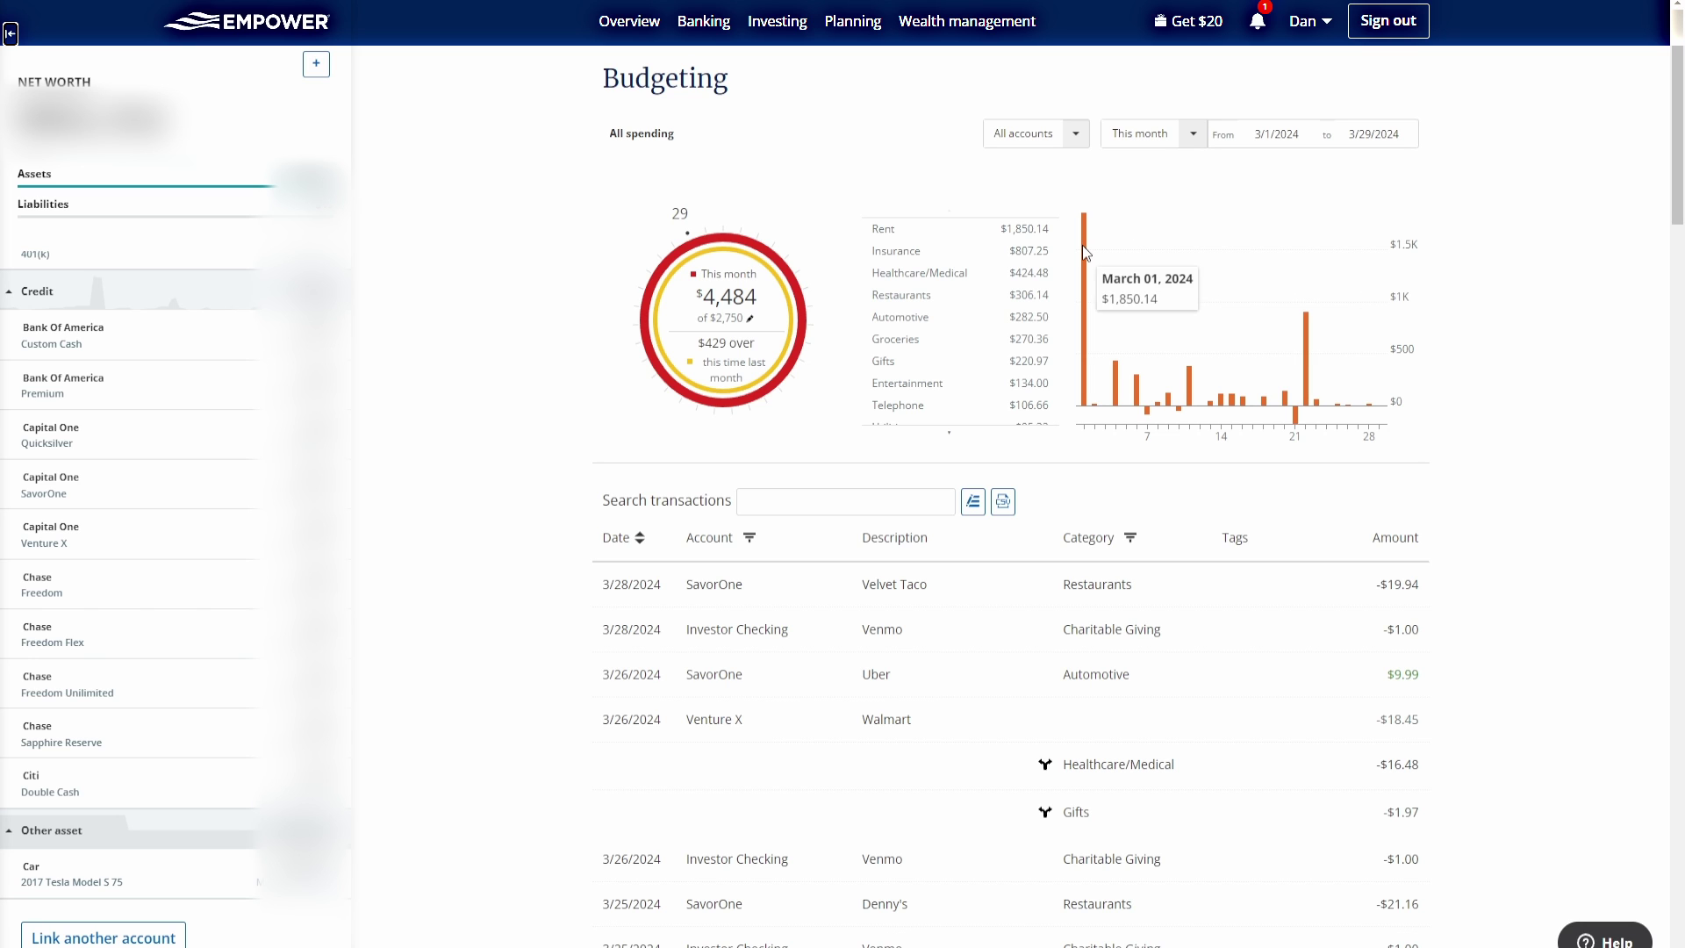
mouse_move(1086, 265)
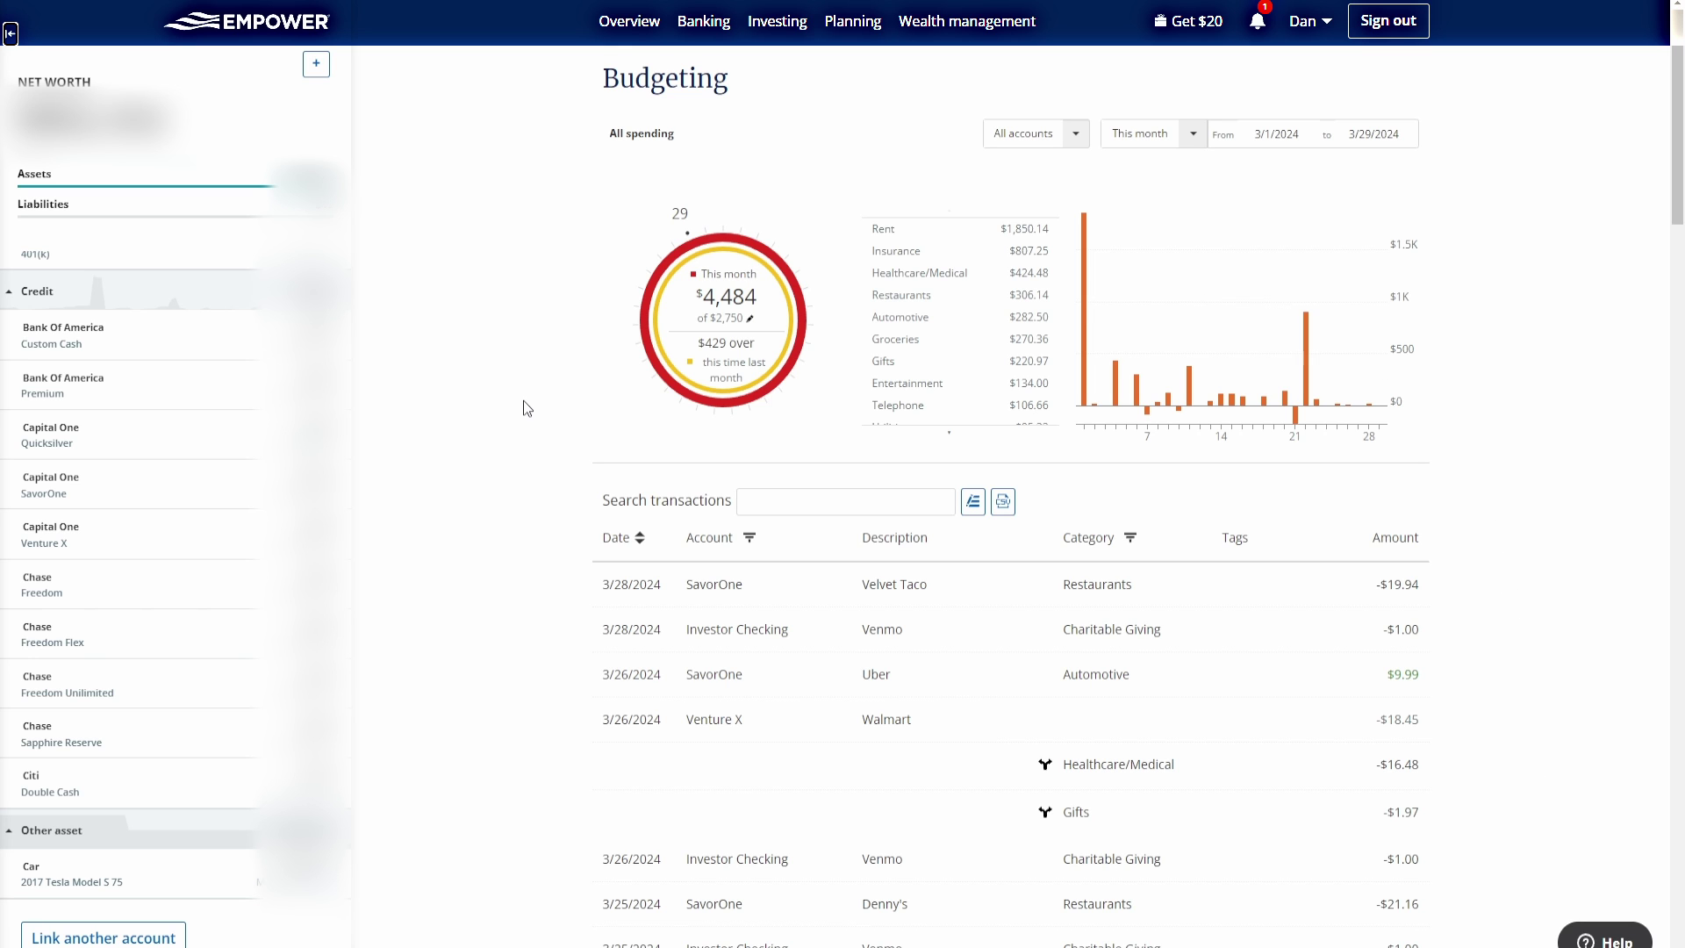
Step: View the upcoming bills for the linked accounts
mouse_move(703, 21)
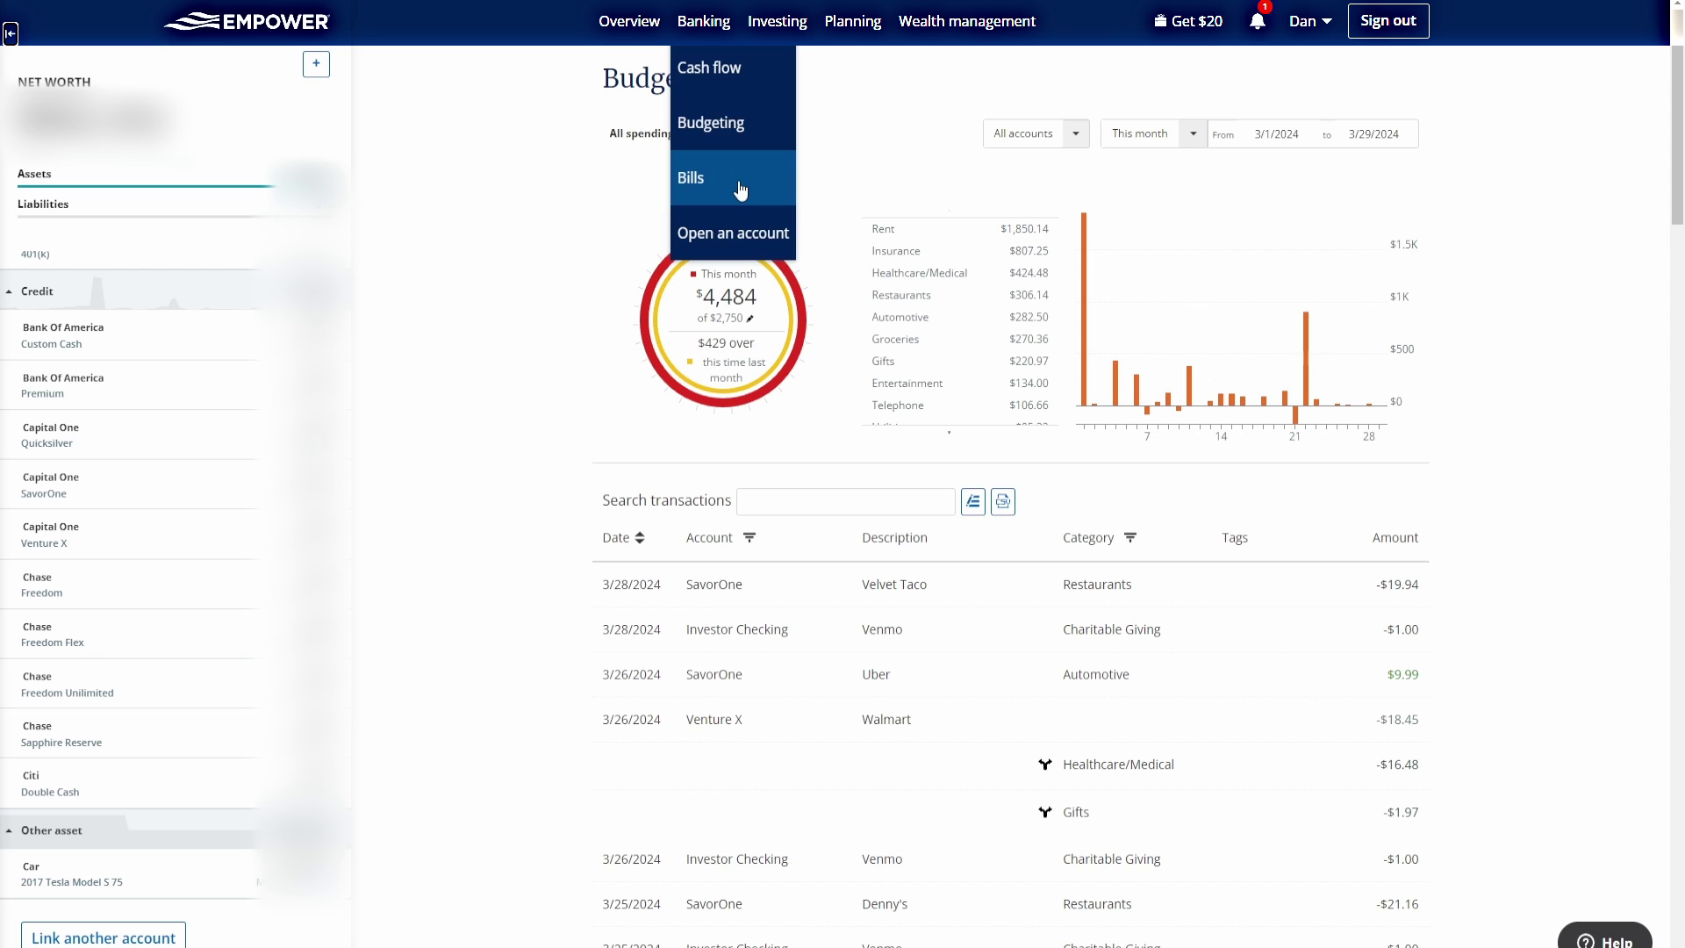
left_click(740, 189)
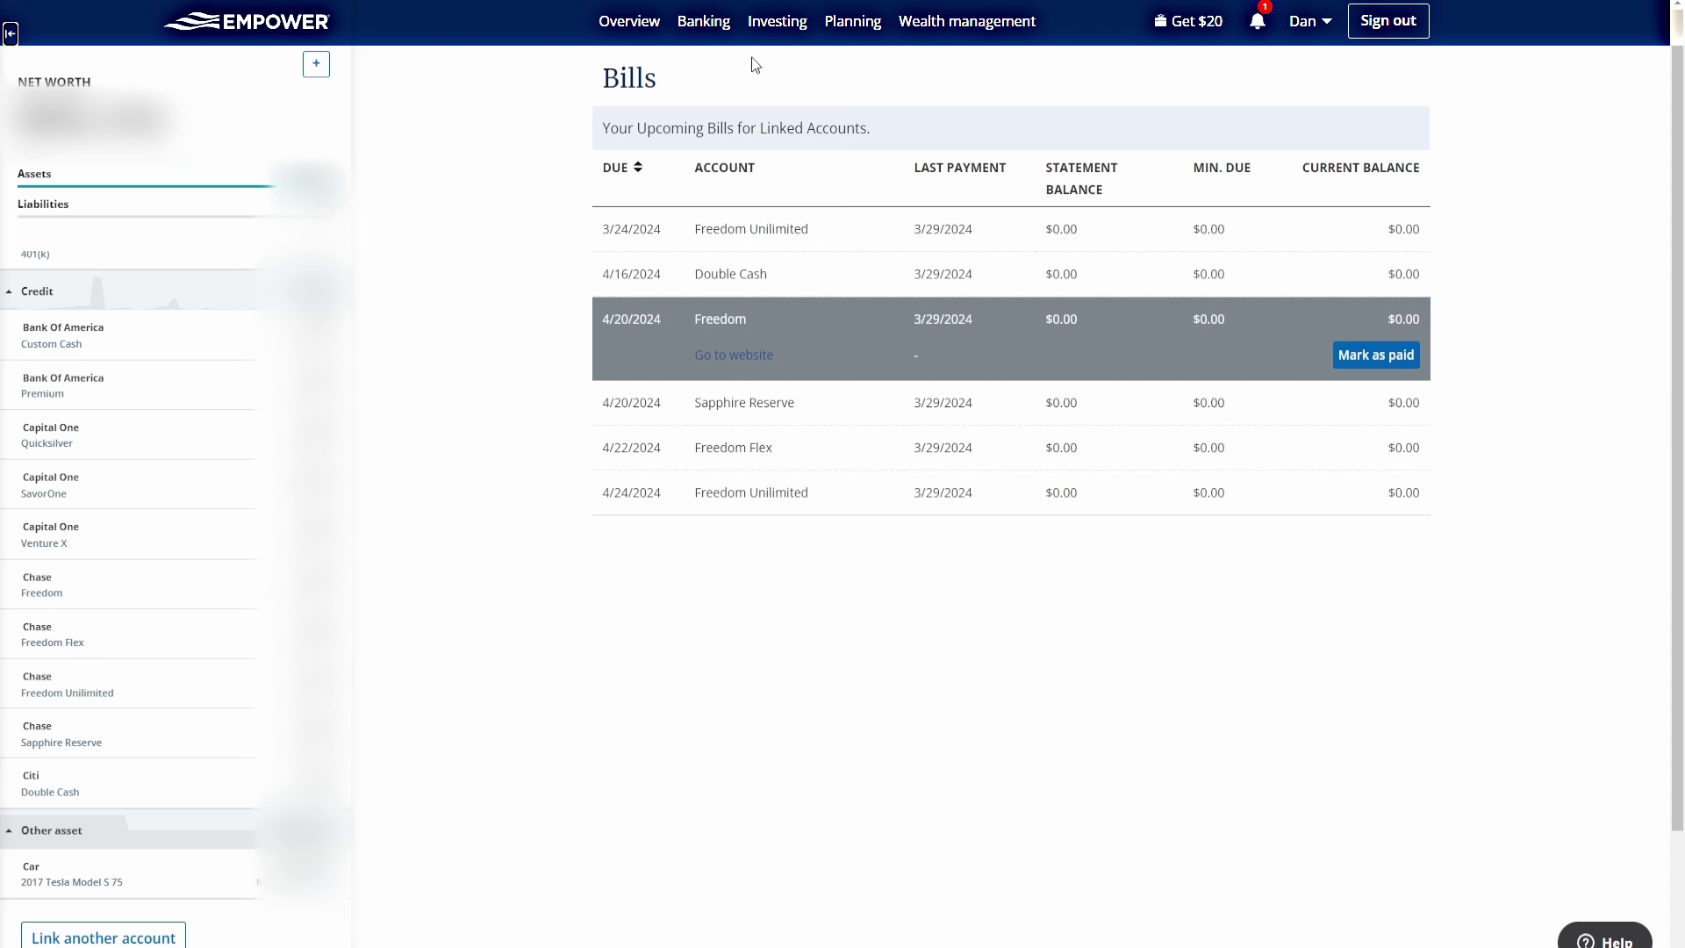
Step: View the investment portfolio's holdings and its balances by account
mouse_move(777, 21)
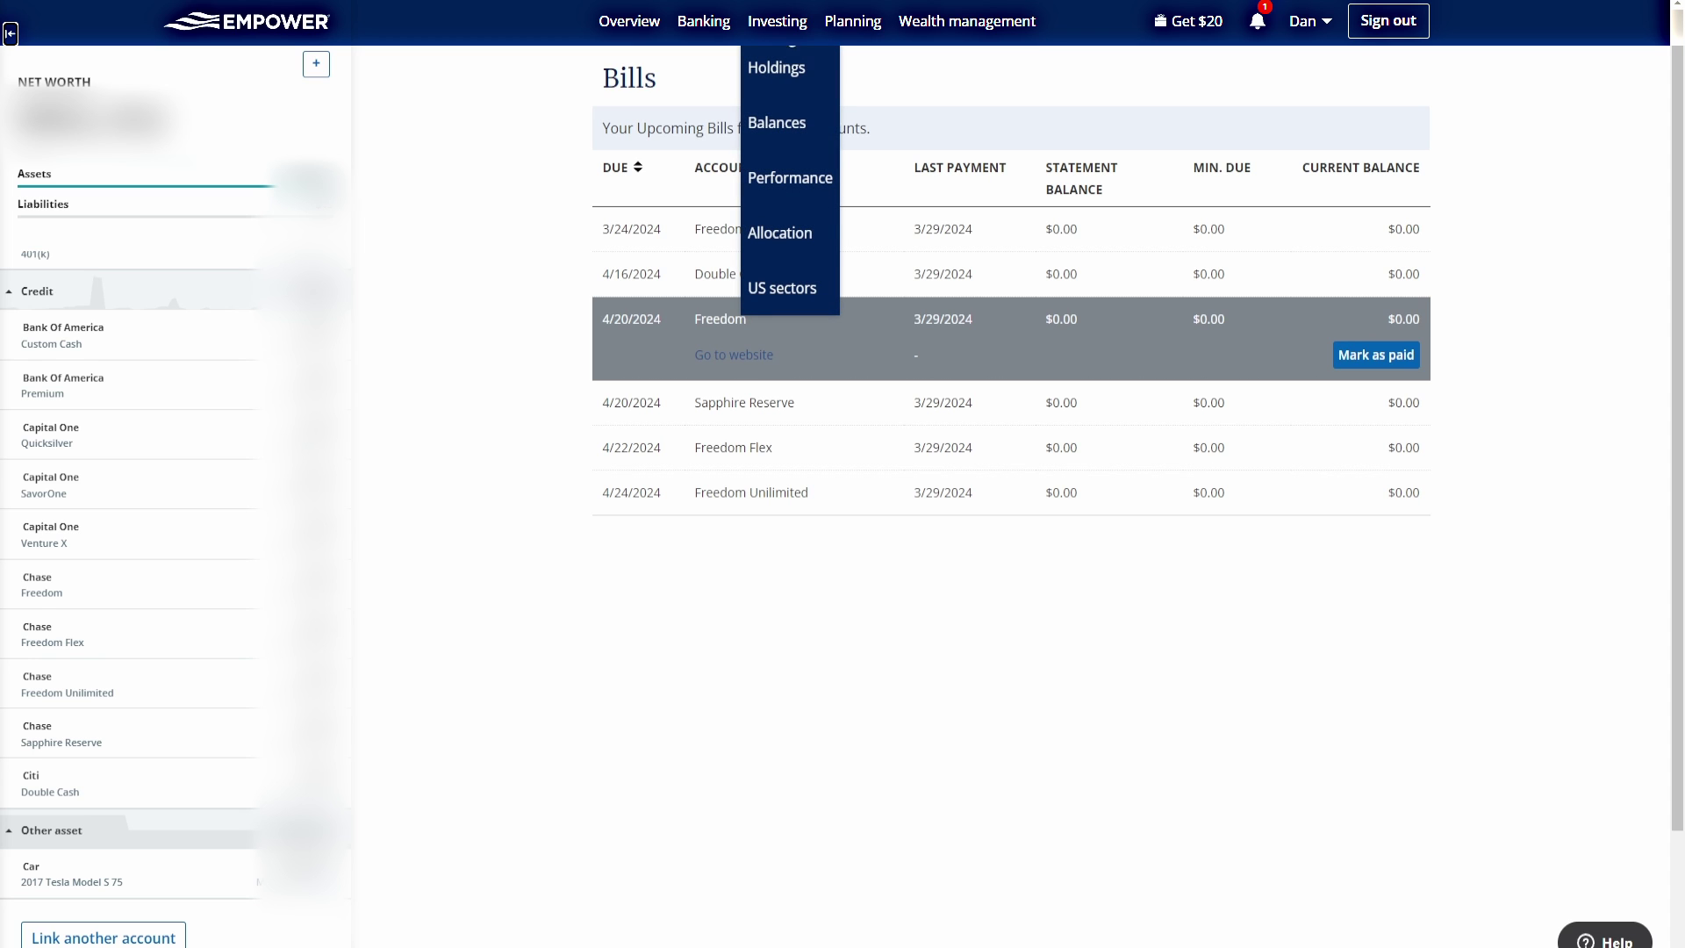
left_click(823, 70)
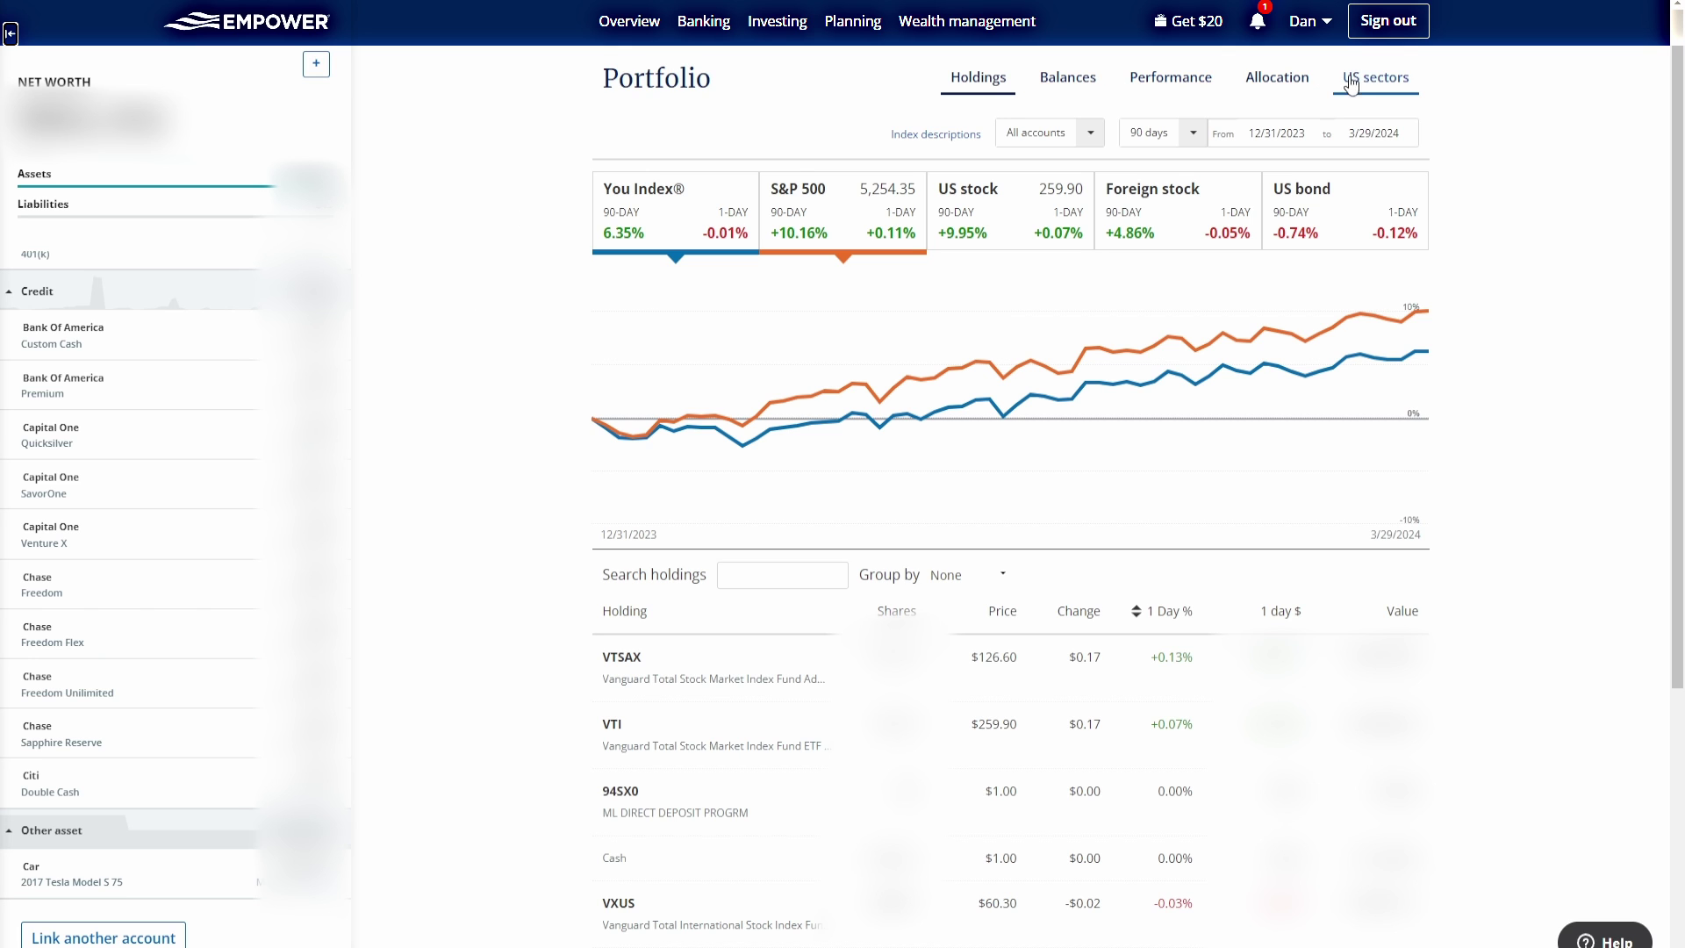
mouse_move(789, 51)
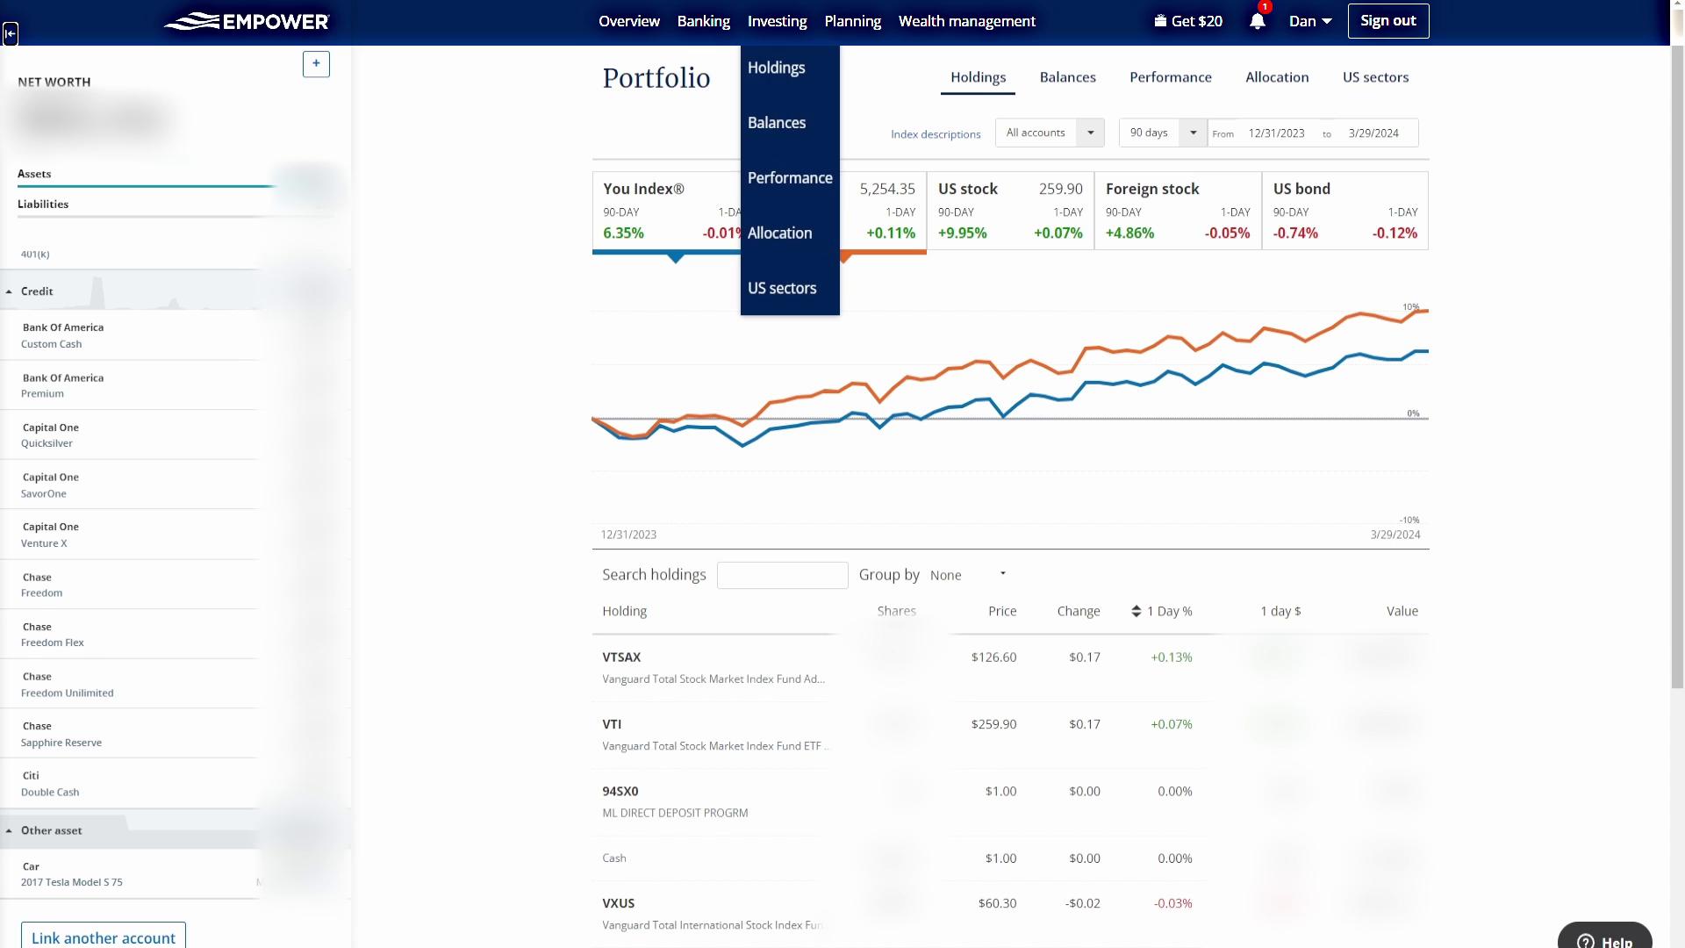
left_click(1097, 84)
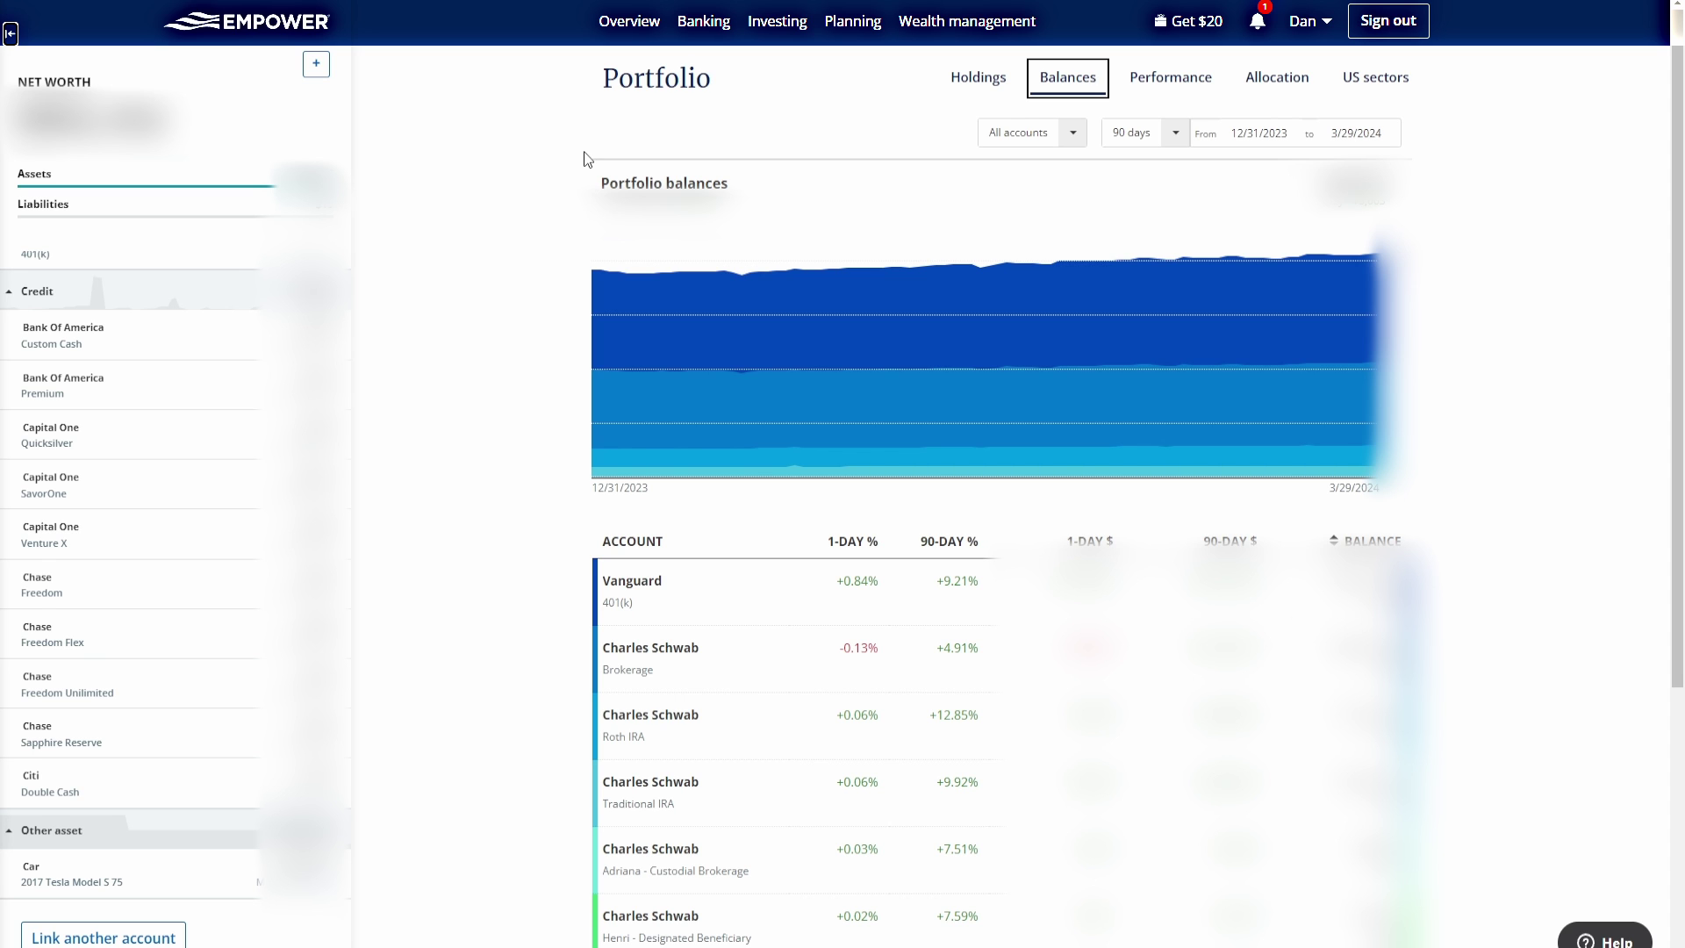
Step: View the portfolio's performance against the benchmarks and open the index descriptions
left_click(1183, 84)
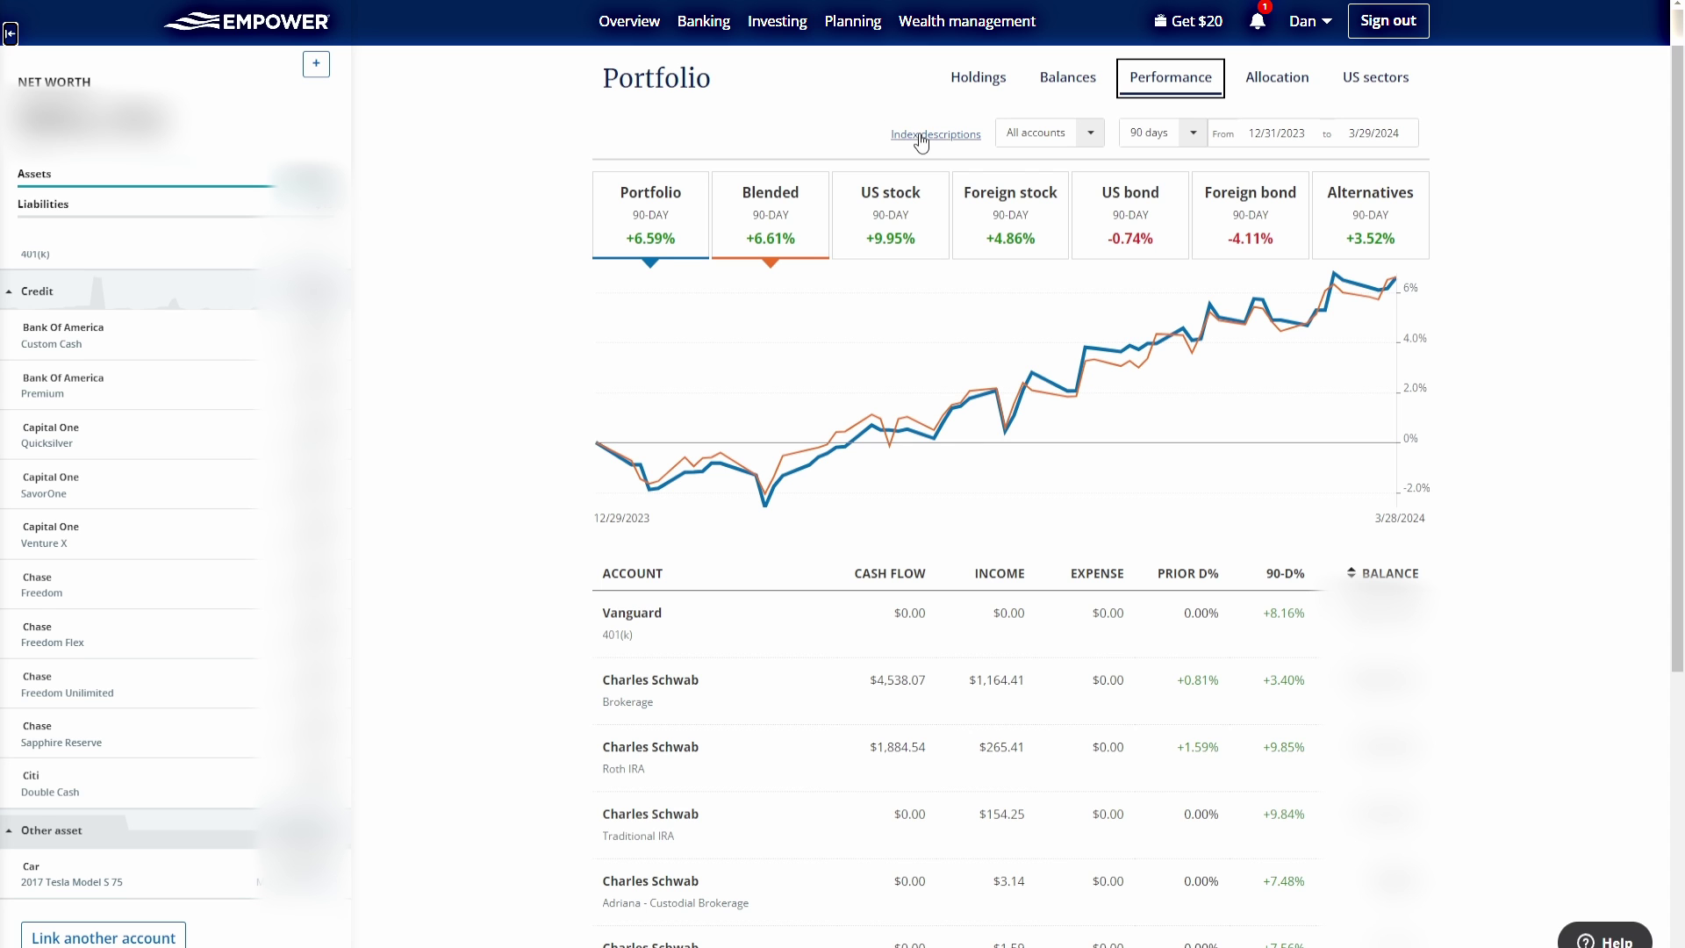
left_click(952, 137)
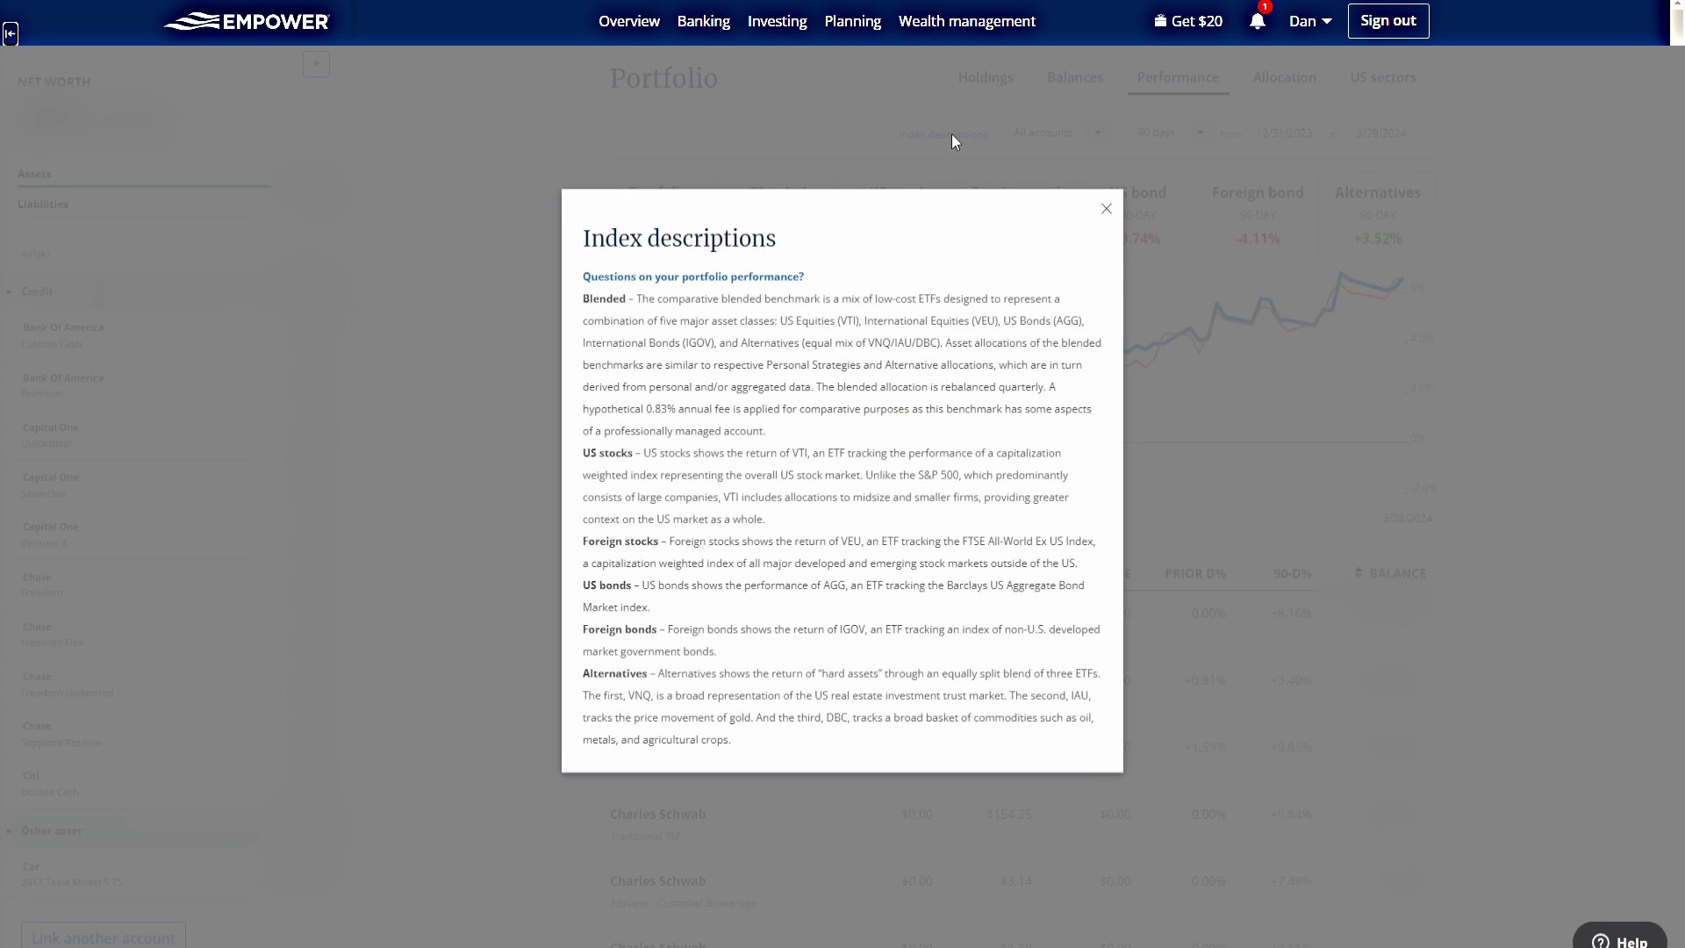
Step: Close the index descriptions and view the portfolio's asset allocation and its breakdown by US sectors
left_click(1107, 210)
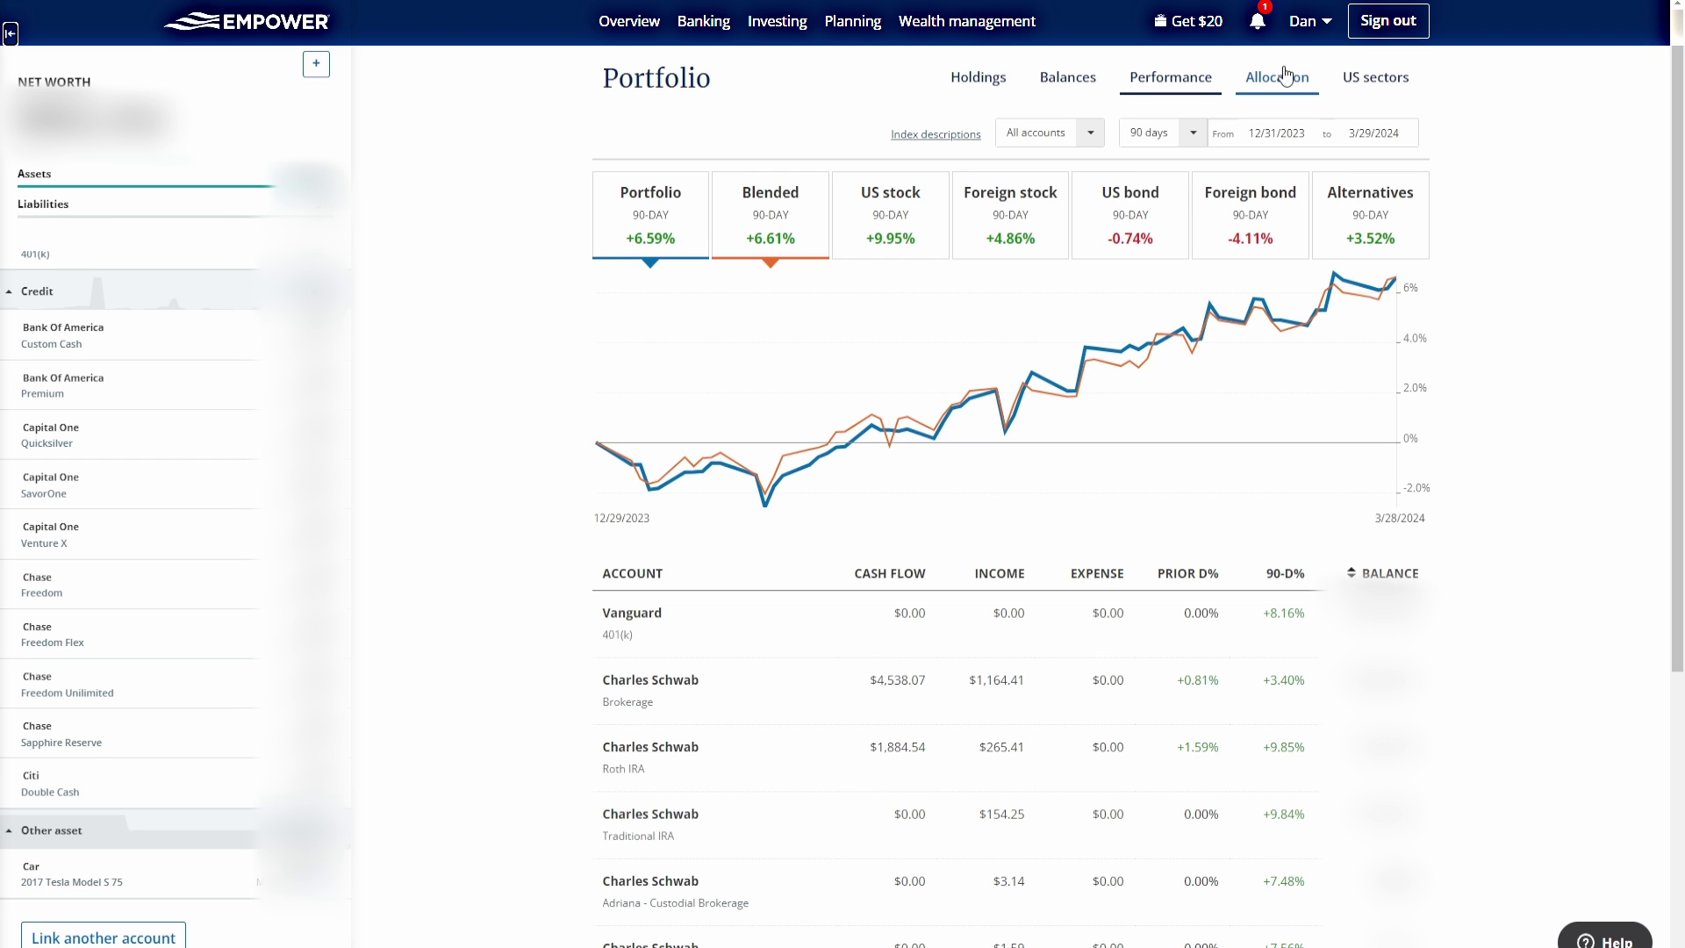
left_click(1281, 78)
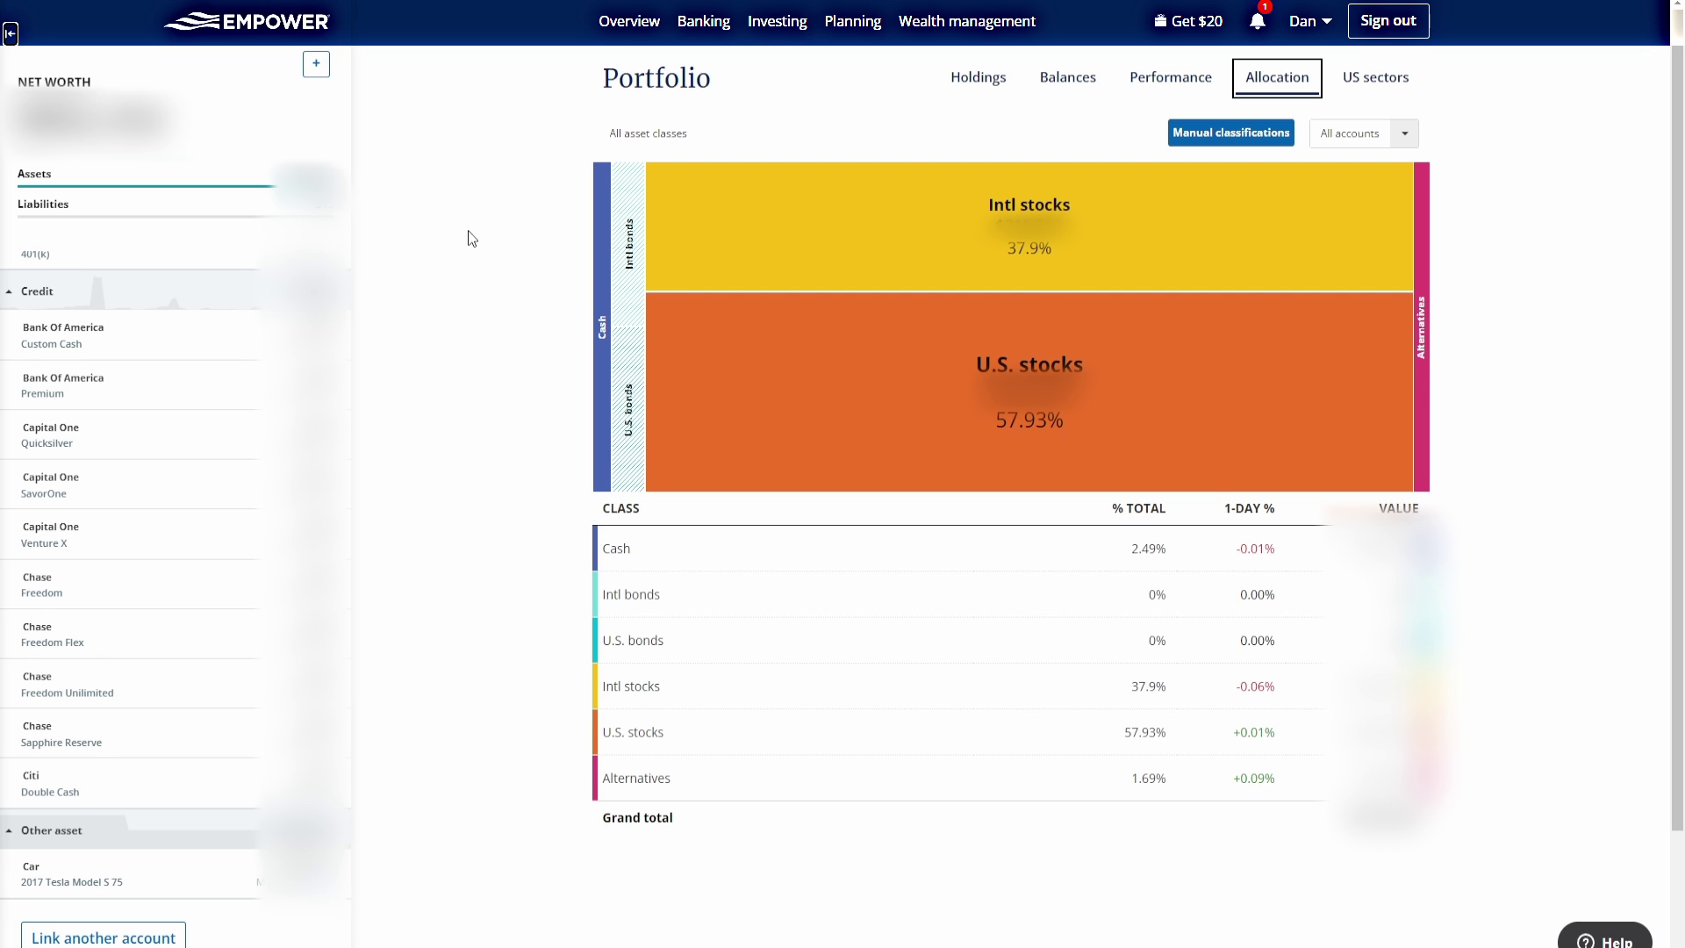
left_click(1408, 83)
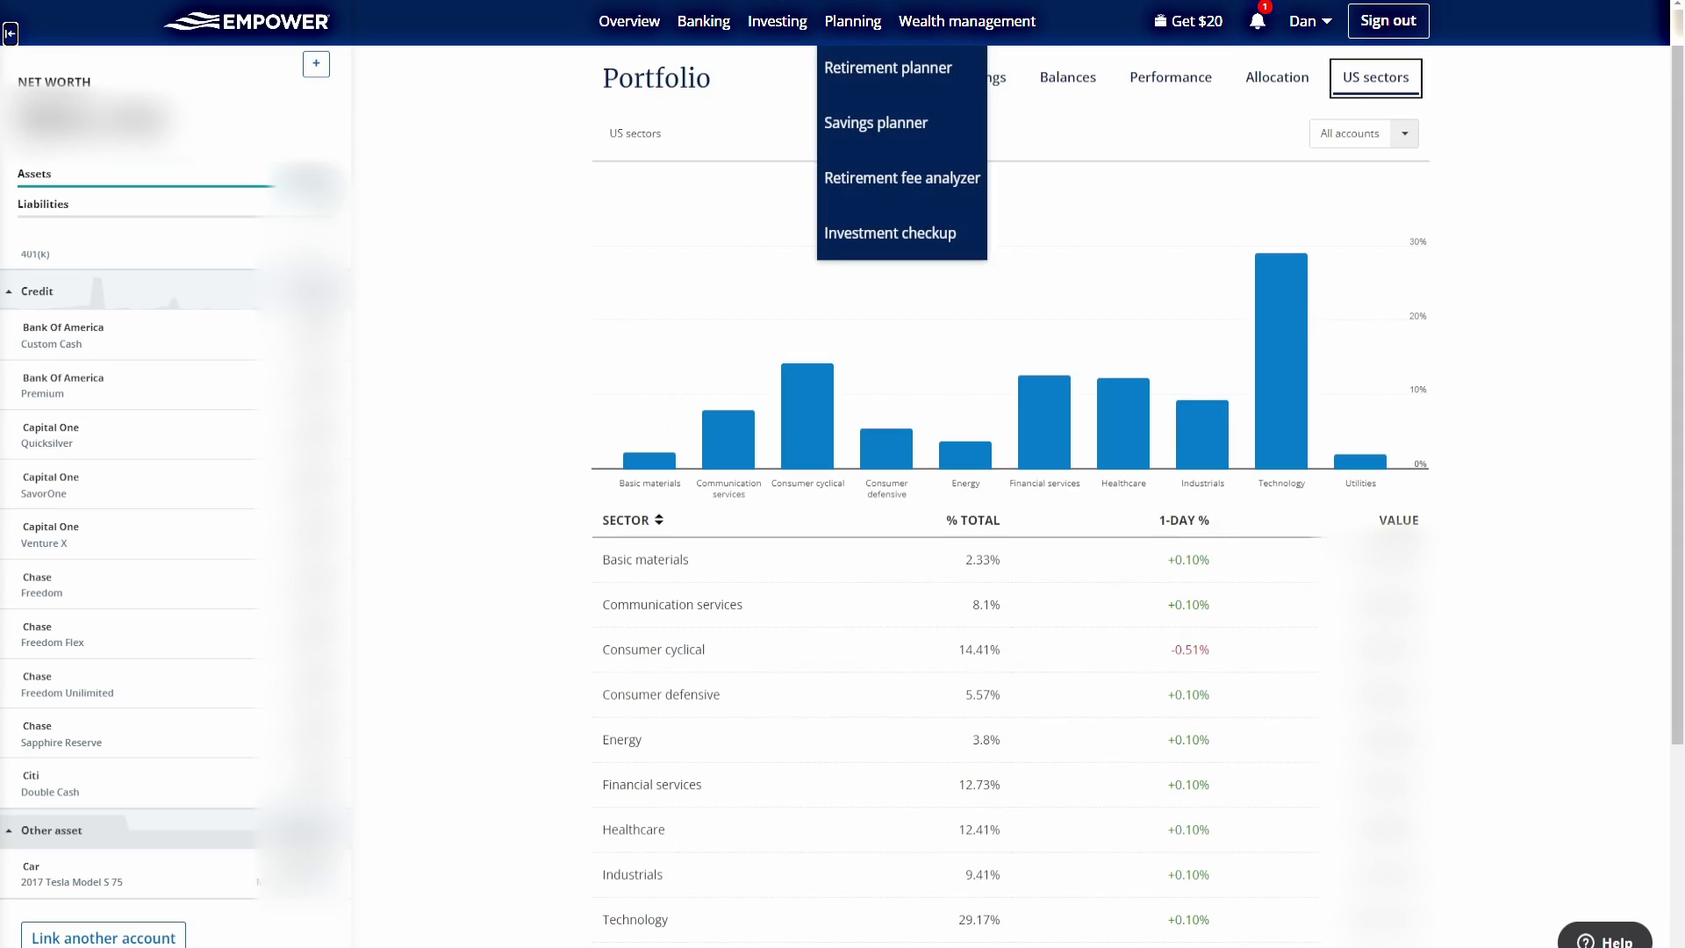
Step: Open the Retirement planner and browse the available income event and spending goal types without adding any
left_click(890, 79)
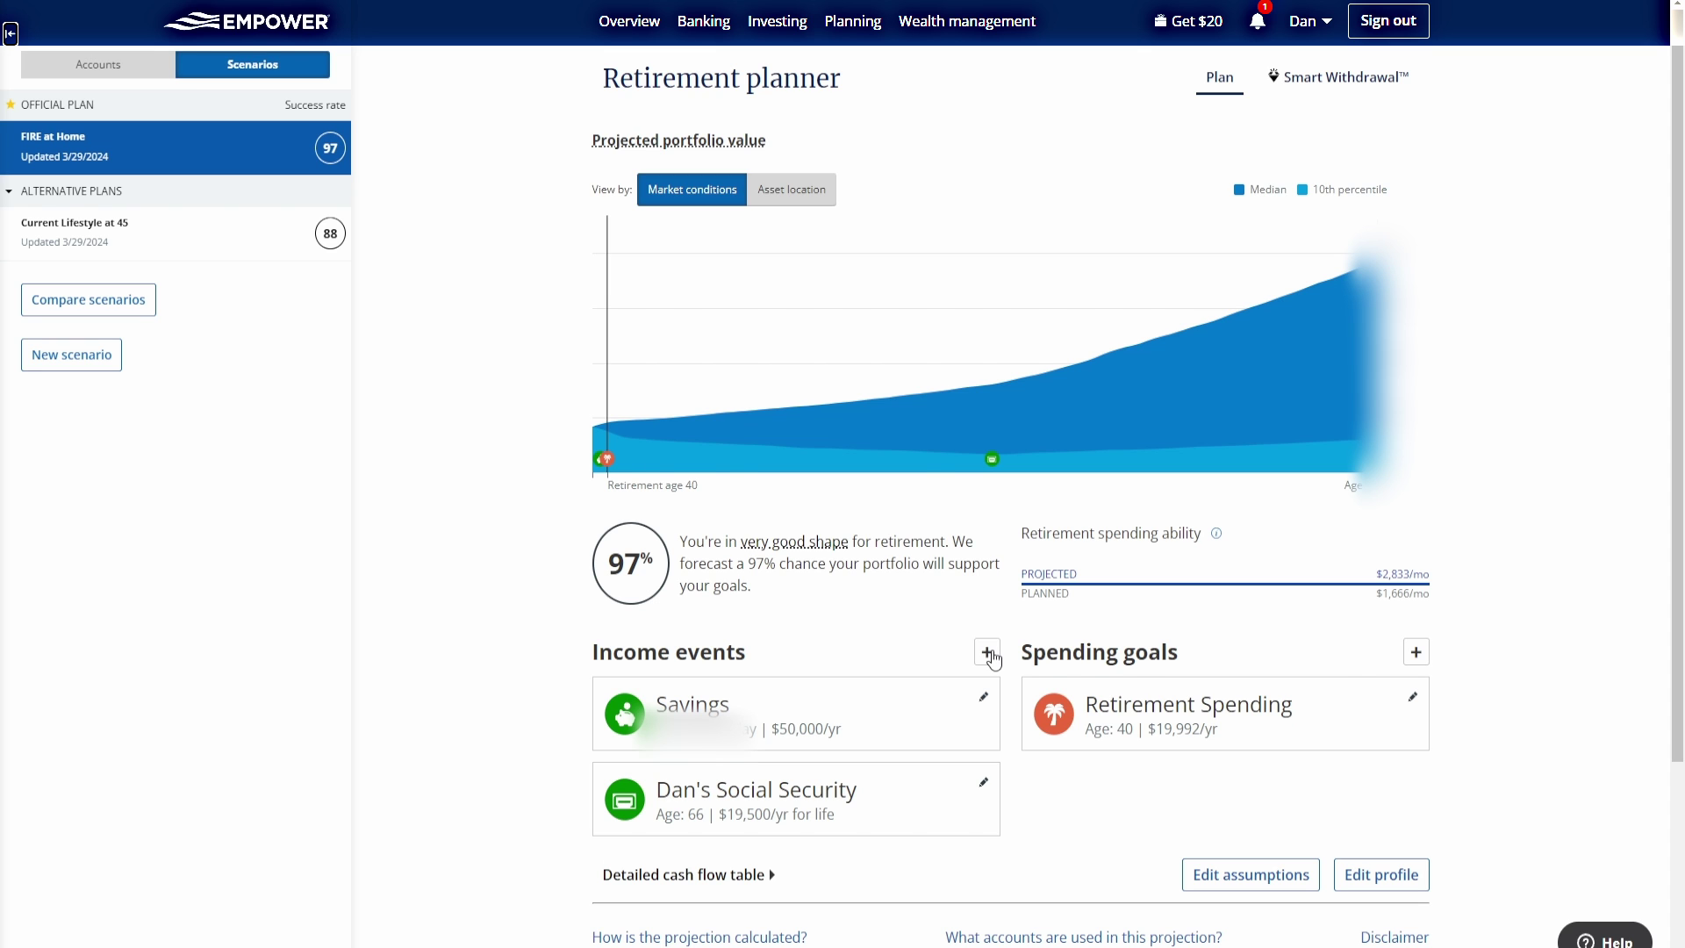
left_click(988, 652)
left_click(1415, 653)
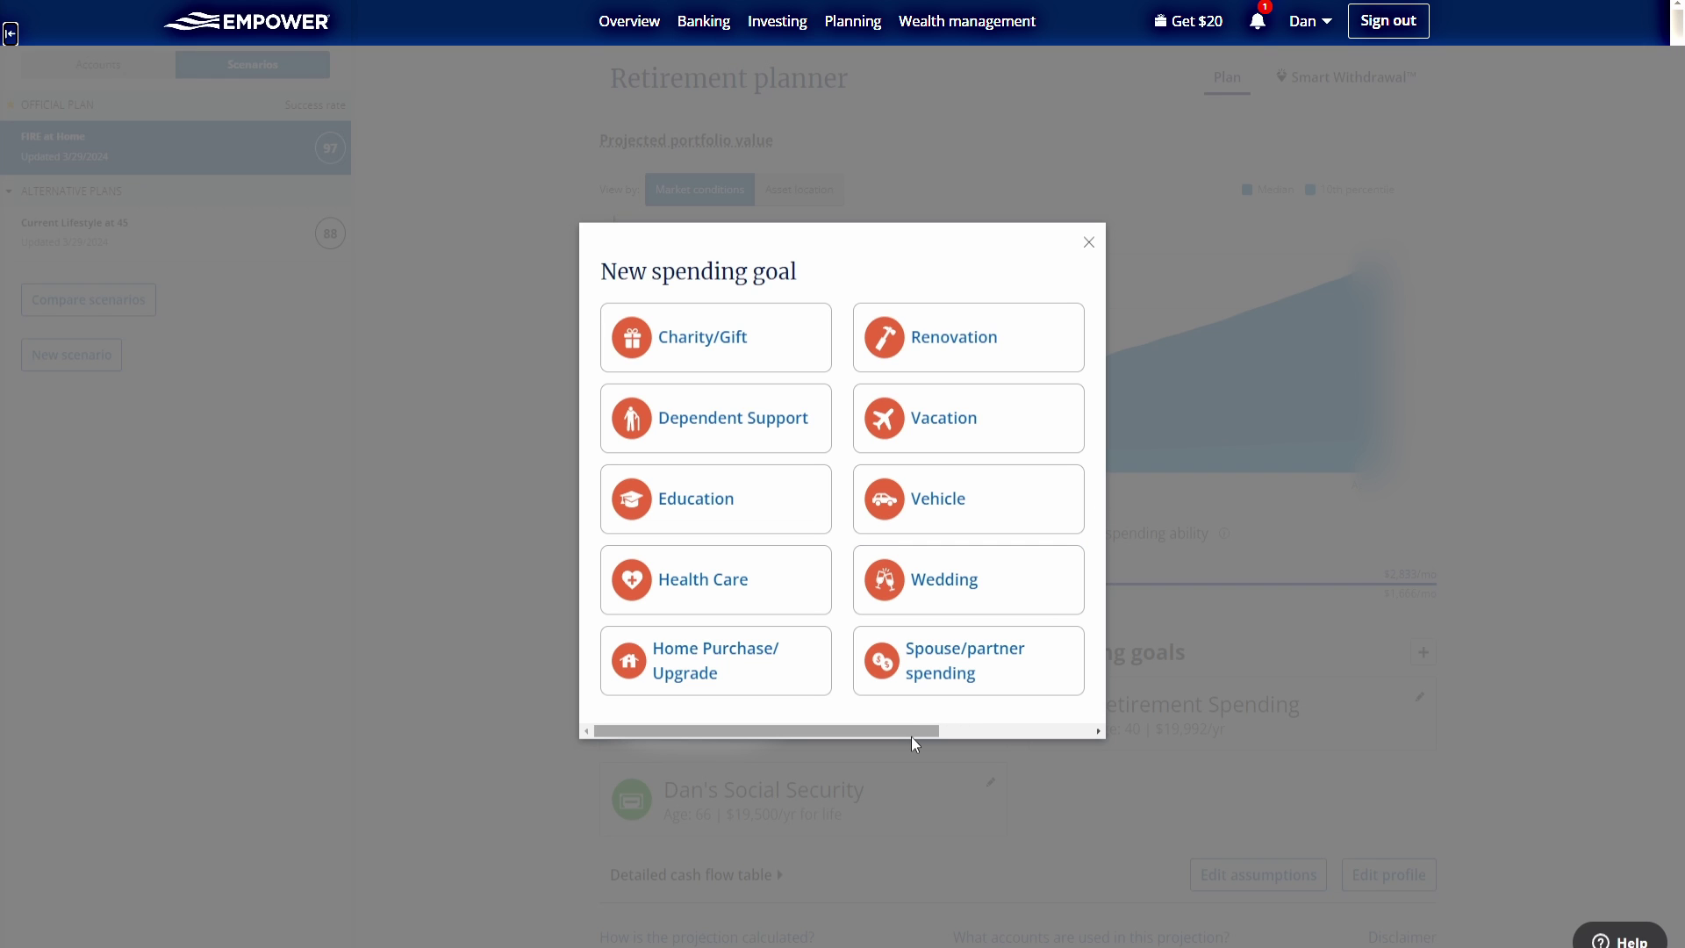
left_click_drag(896, 730, 1093, 724)
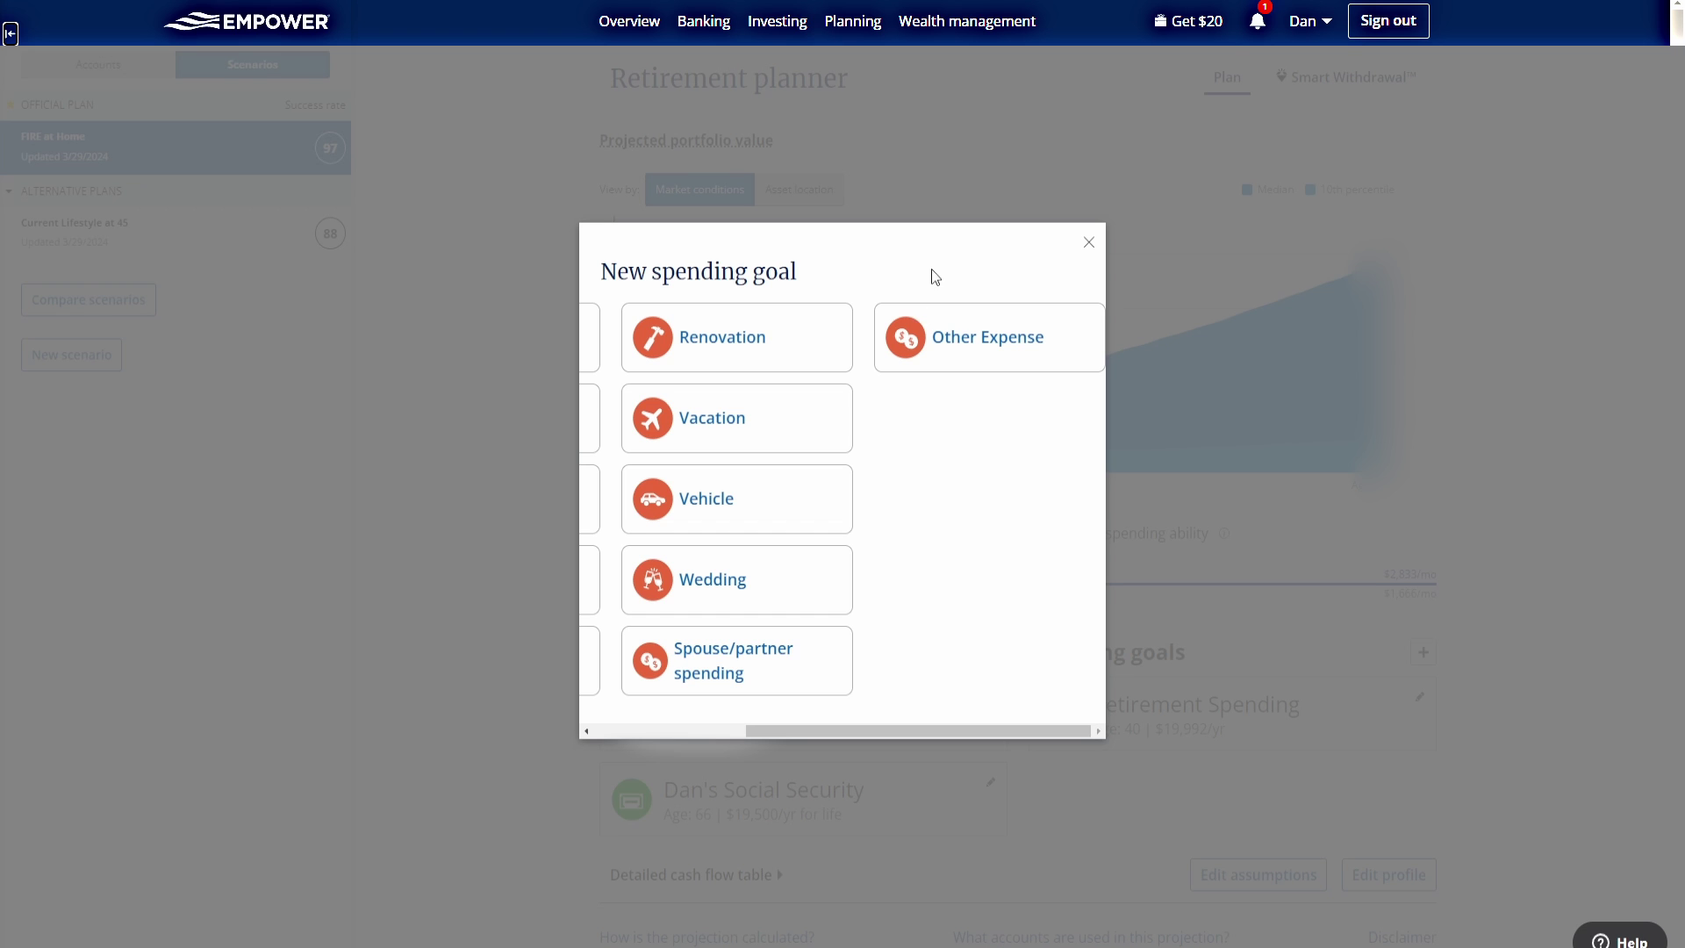
left_click(1087, 244)
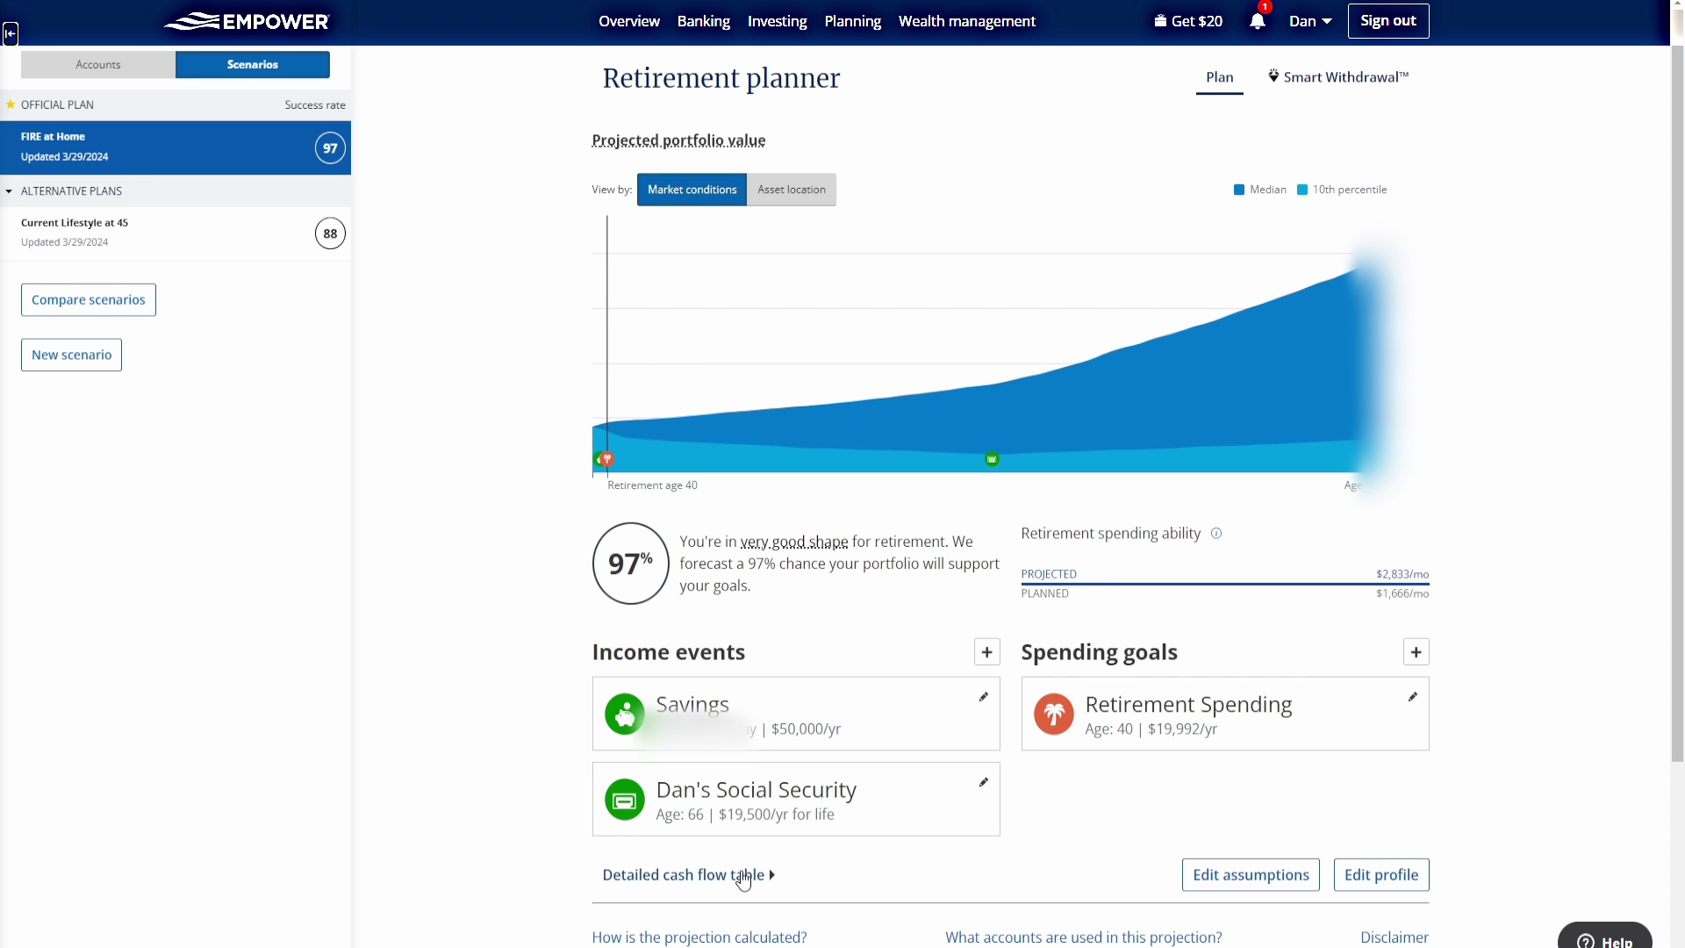
Step: Expand the retirement plan's detailed cash flow table and look over its yearly figures
left_click(743, 875)
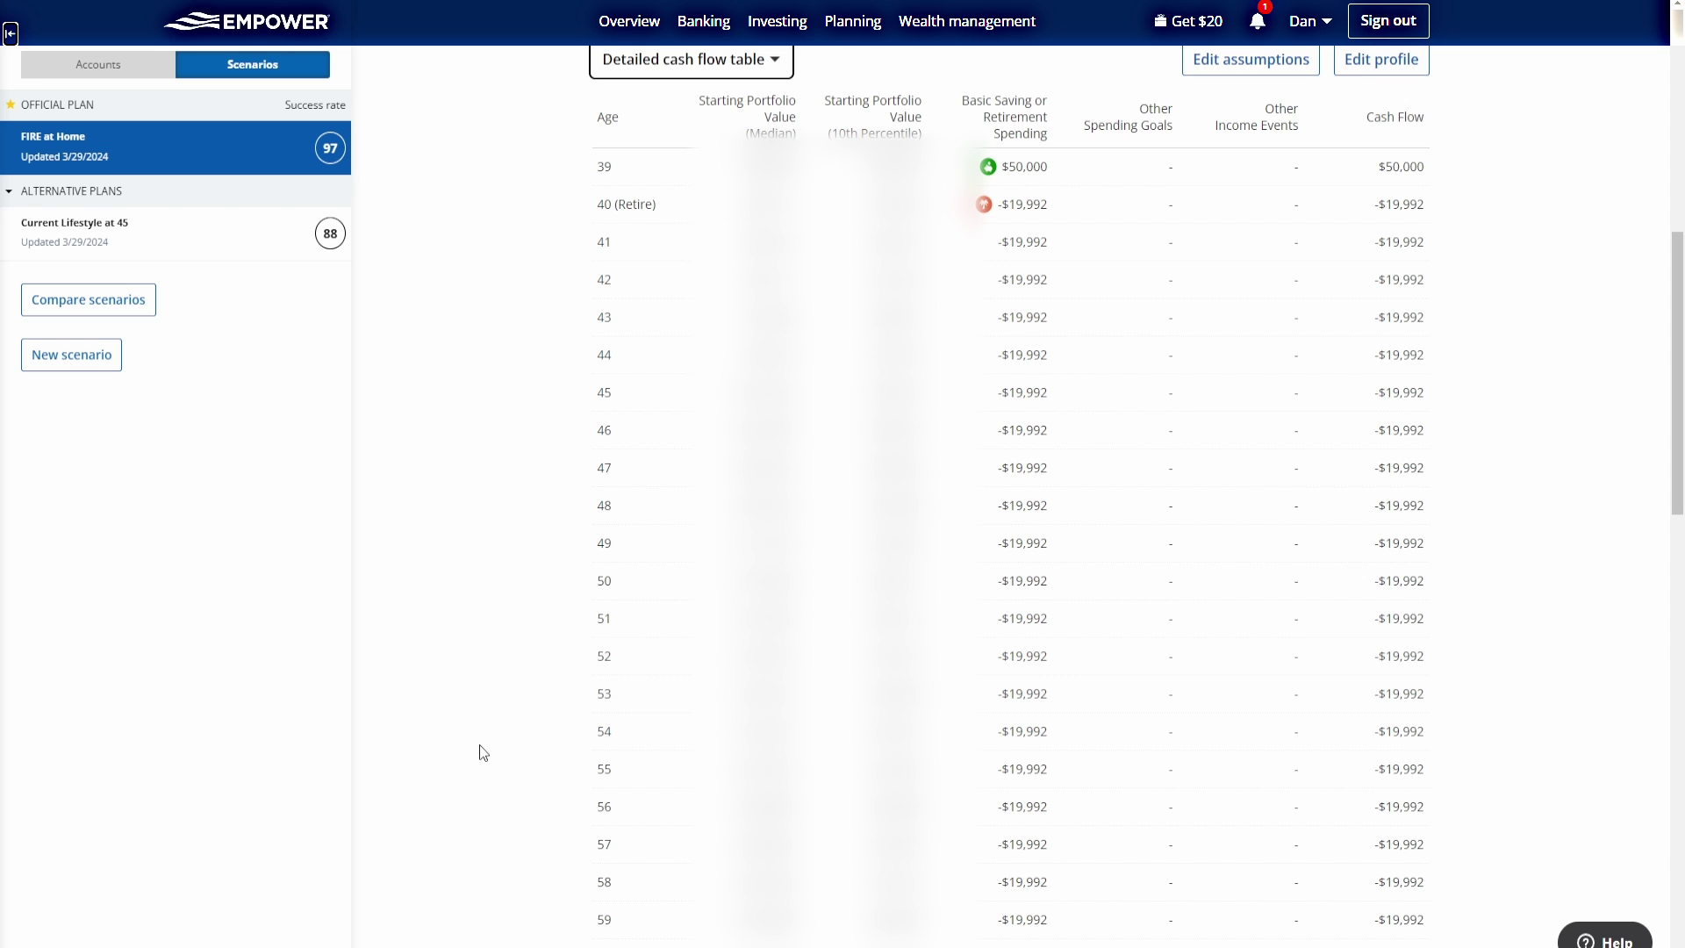
scroll(479, 744, "up", 9)
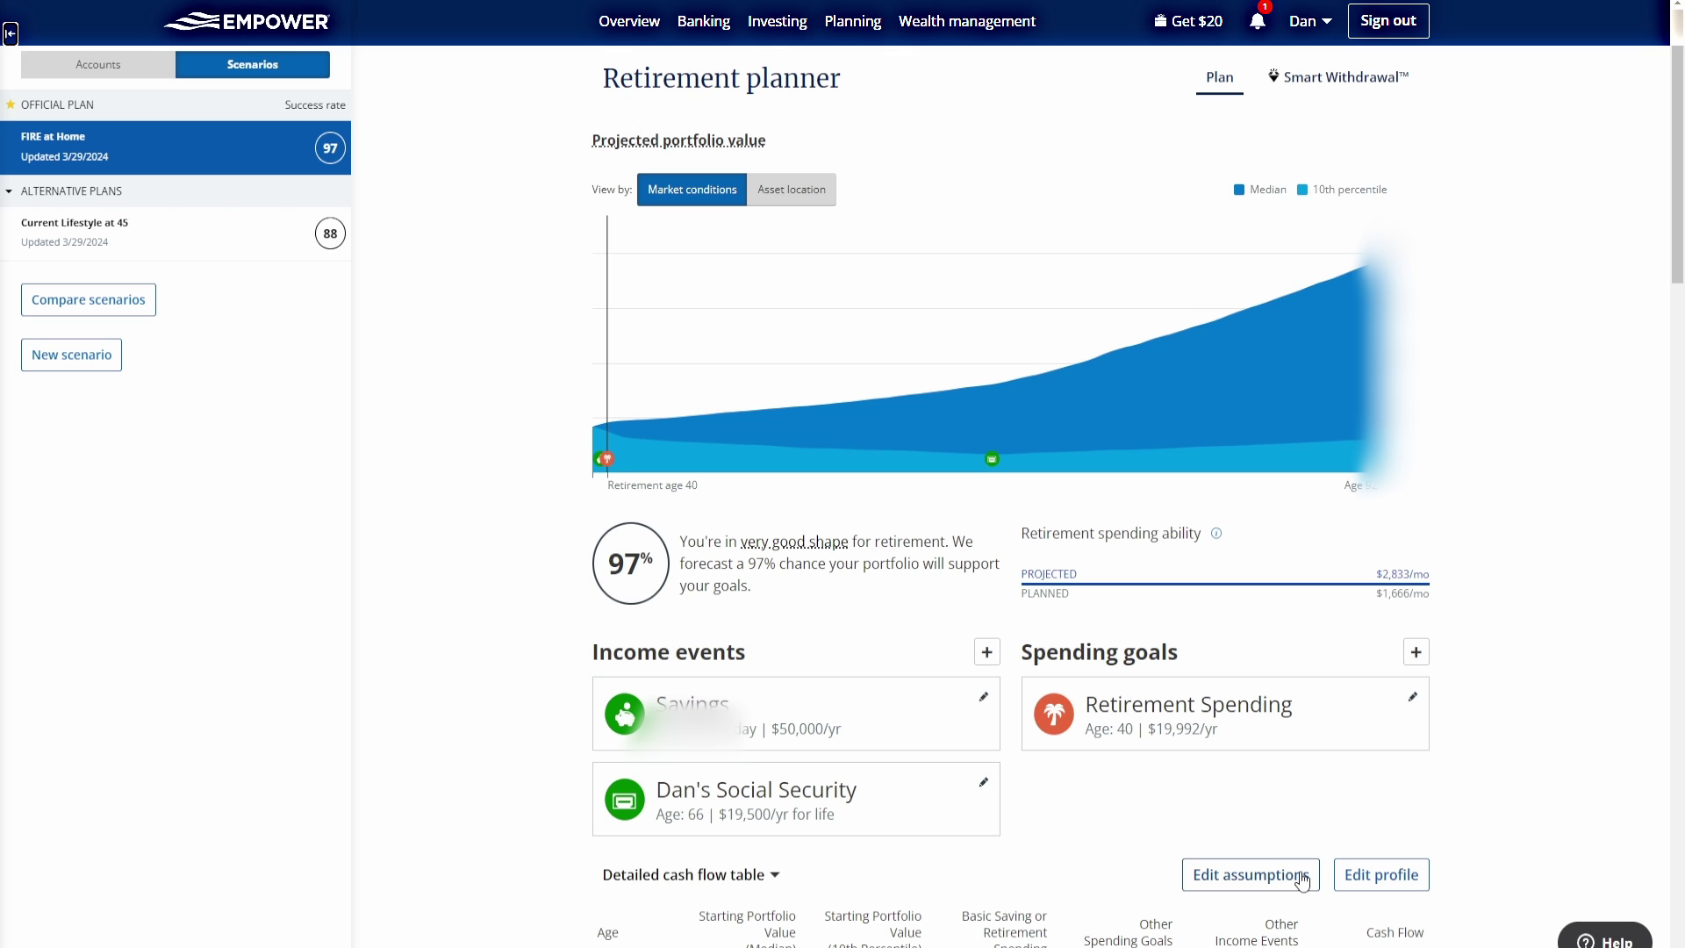
Step: Review the retirement plan's assumptions and the planner profile, leaving both without saving changes
left_click(1302, 879)
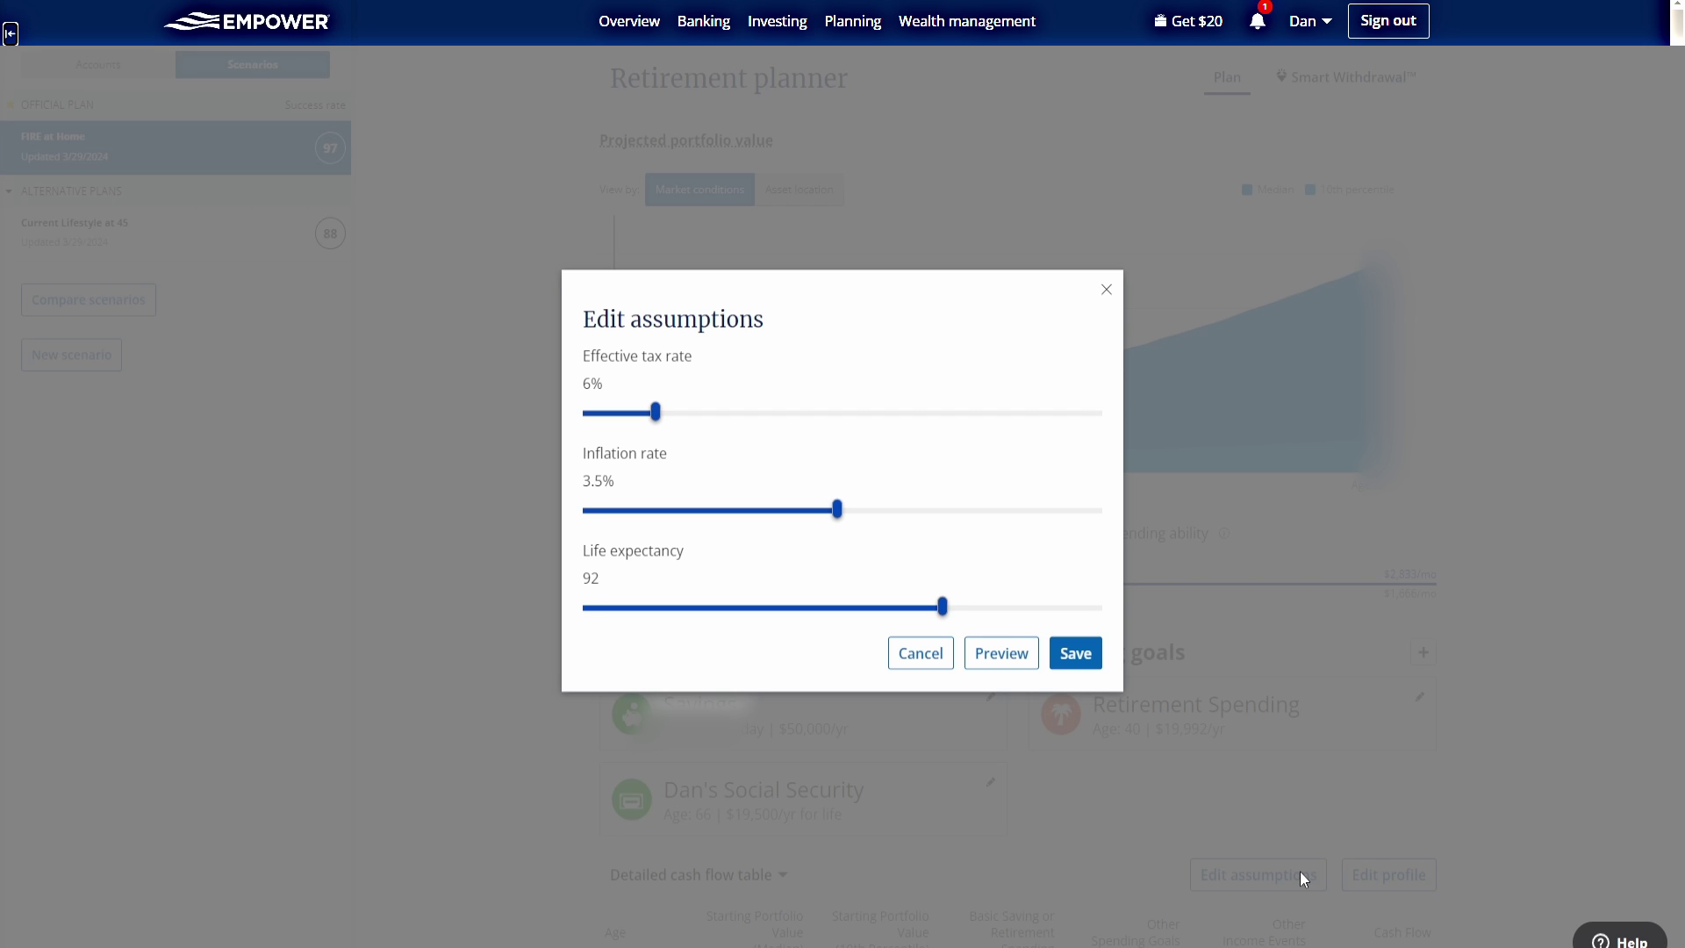
left_click(902, 662)
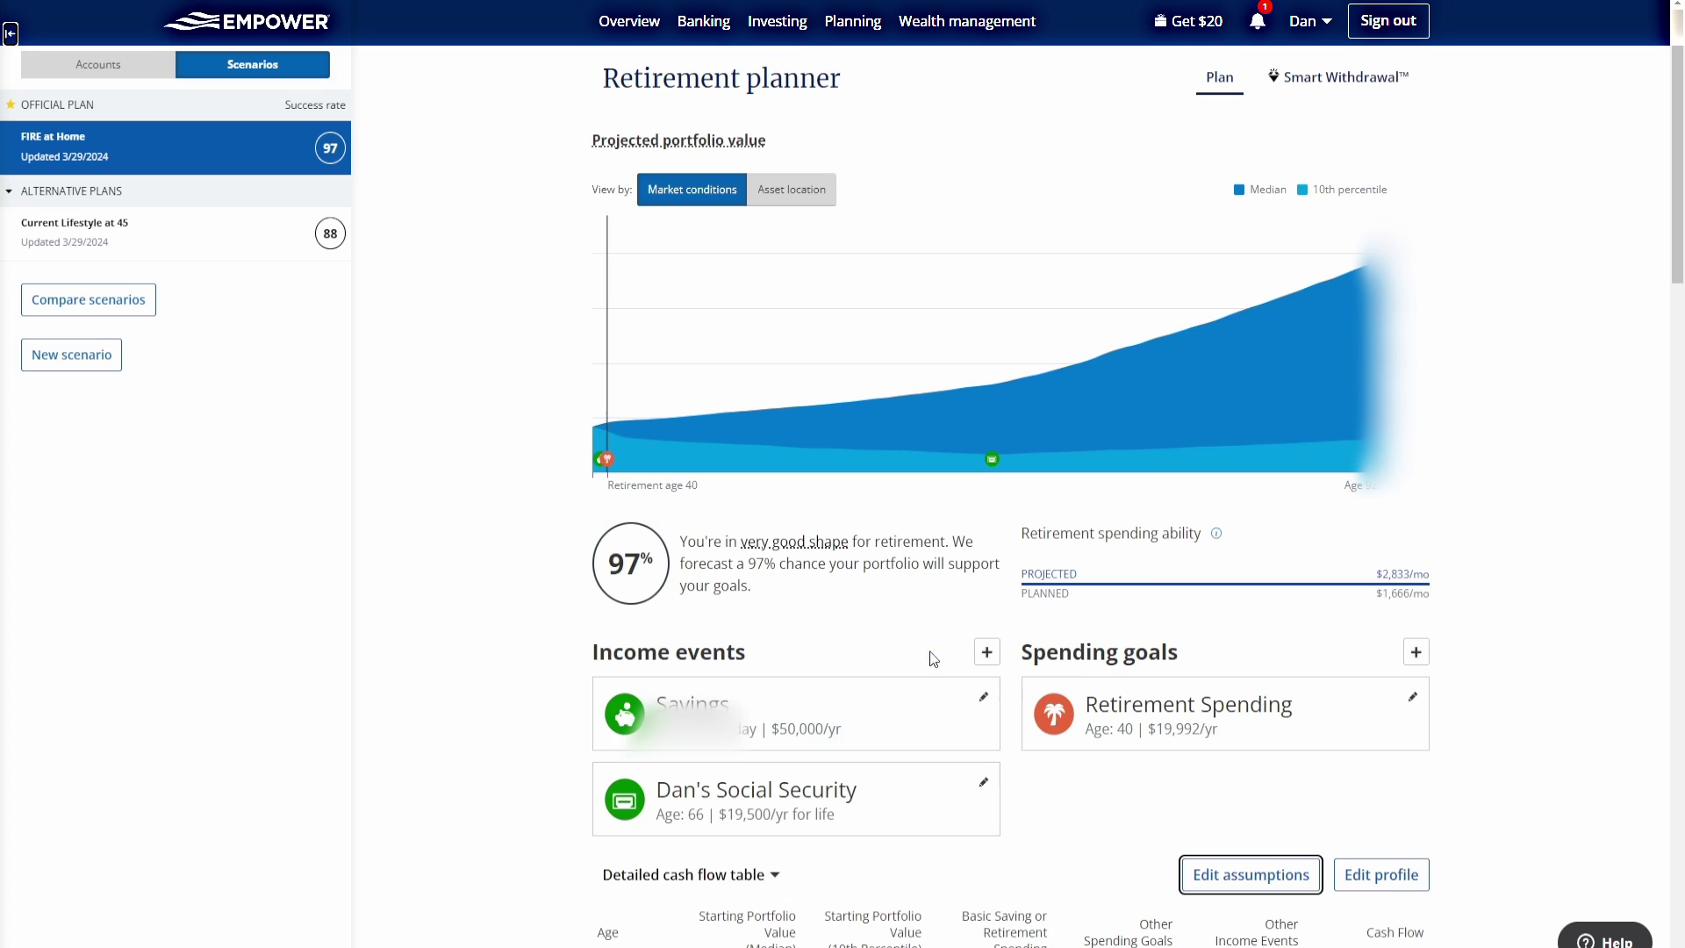
left_click(1408, 876)
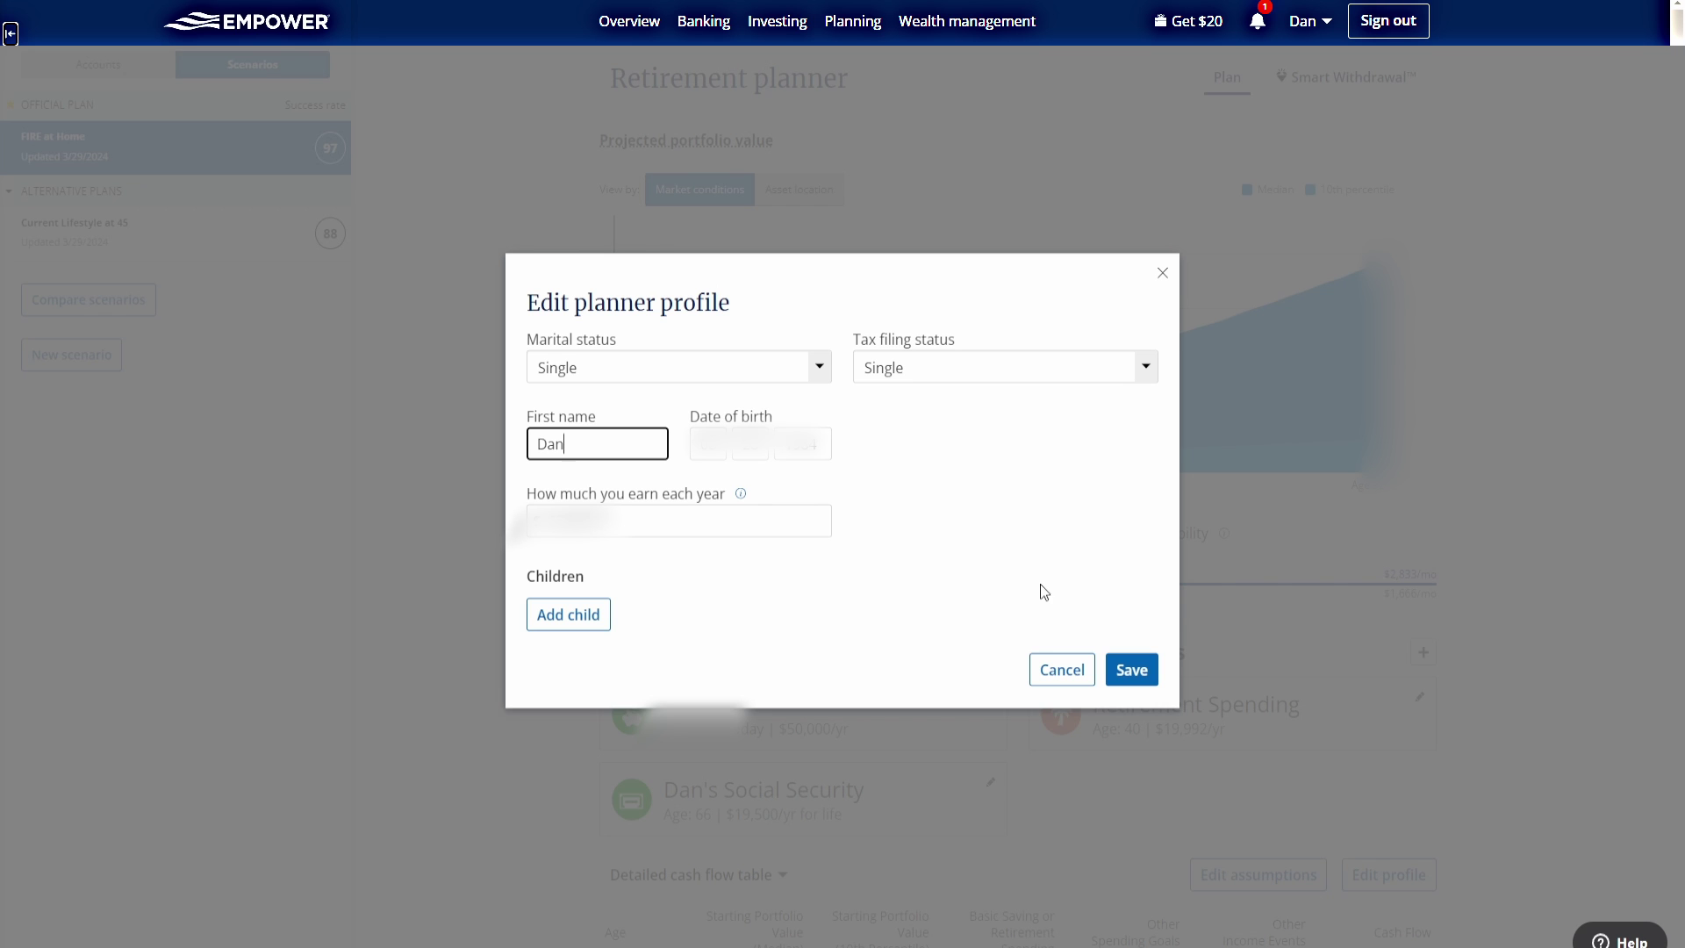
left_click(1061, 670)
Step: Open the Investment checkup and view its allocation, stocks and costs analyses
mouse_move(852, 22)
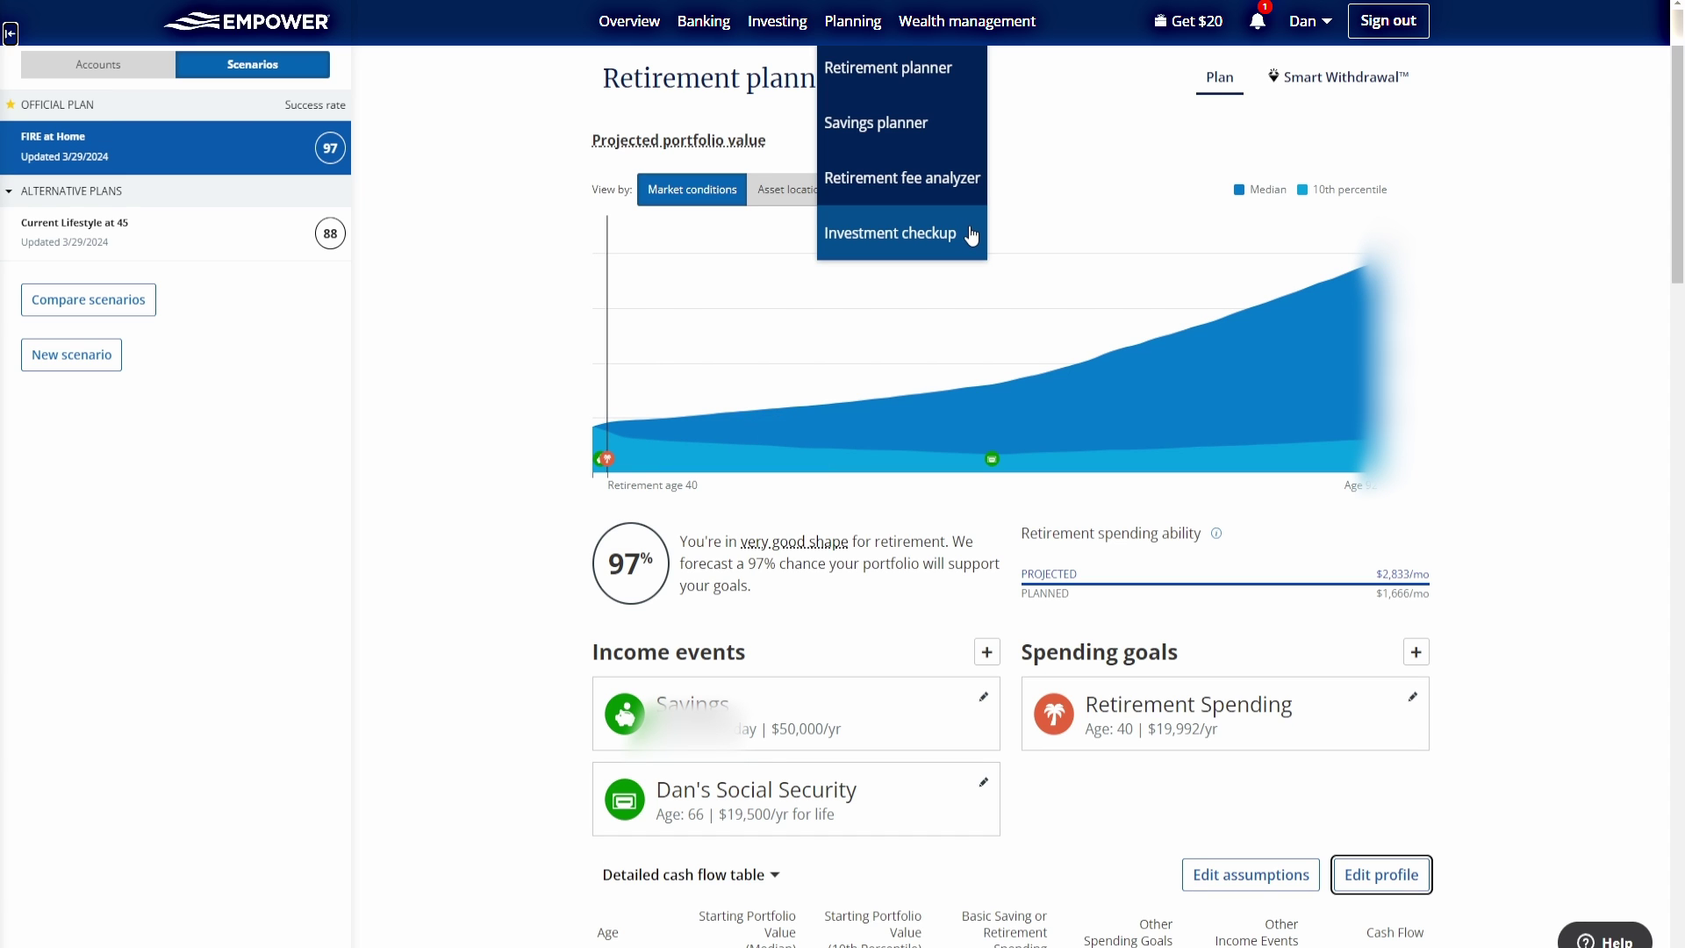
left_click(970, 235)
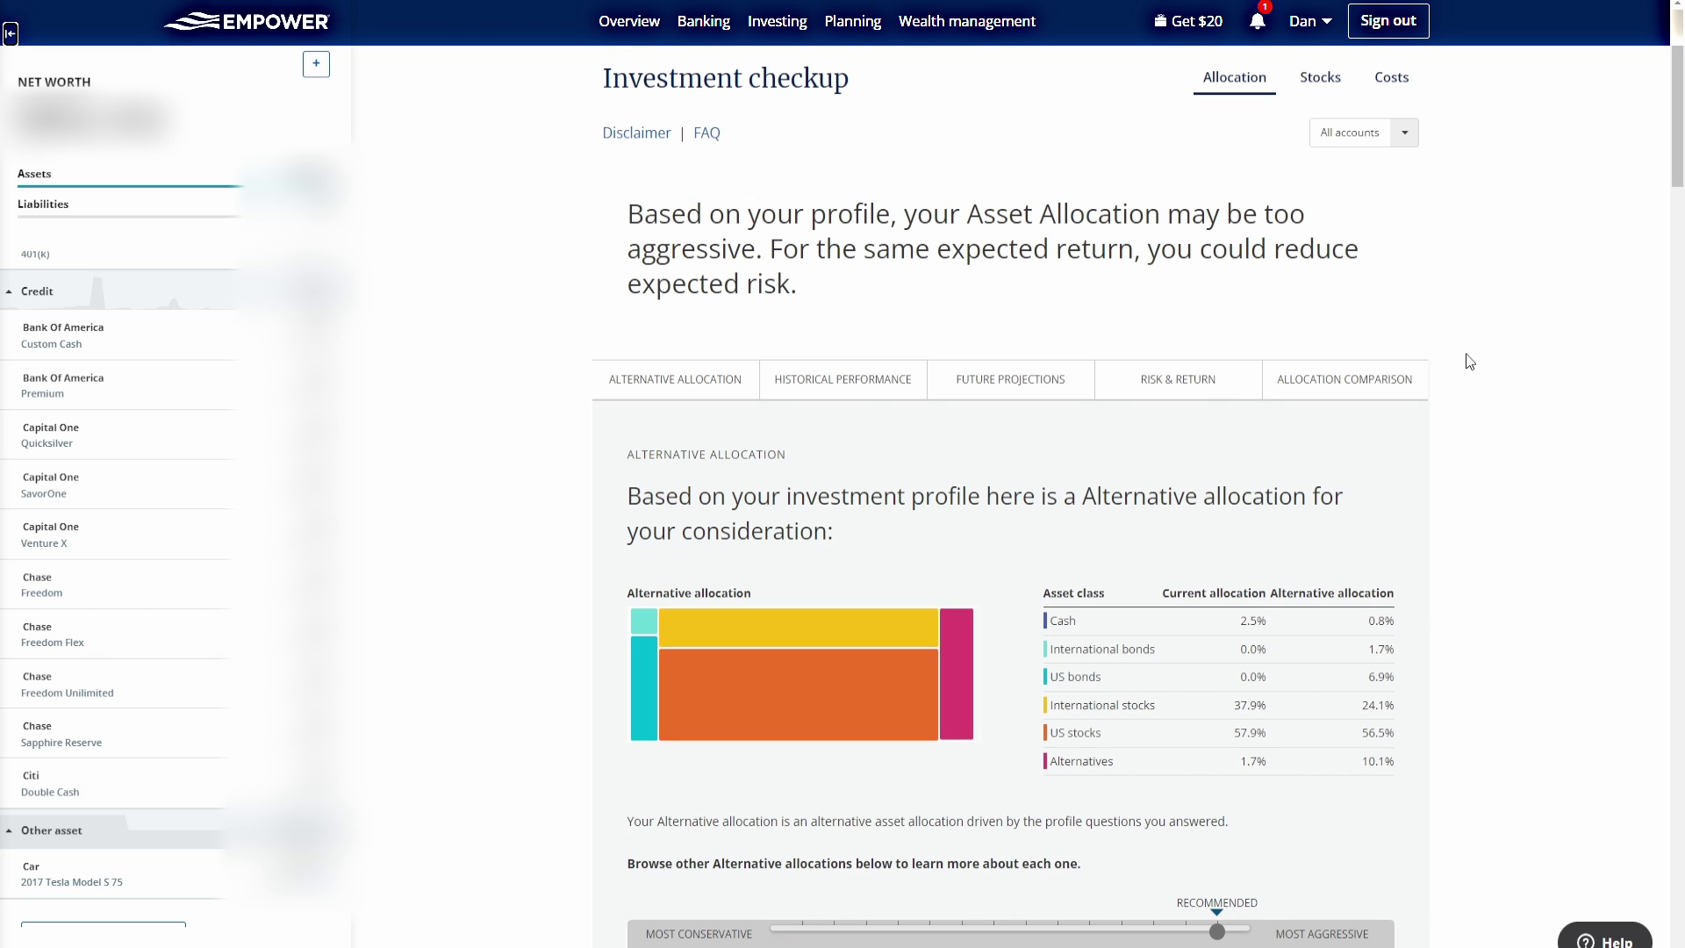
left_click(1339, 83)
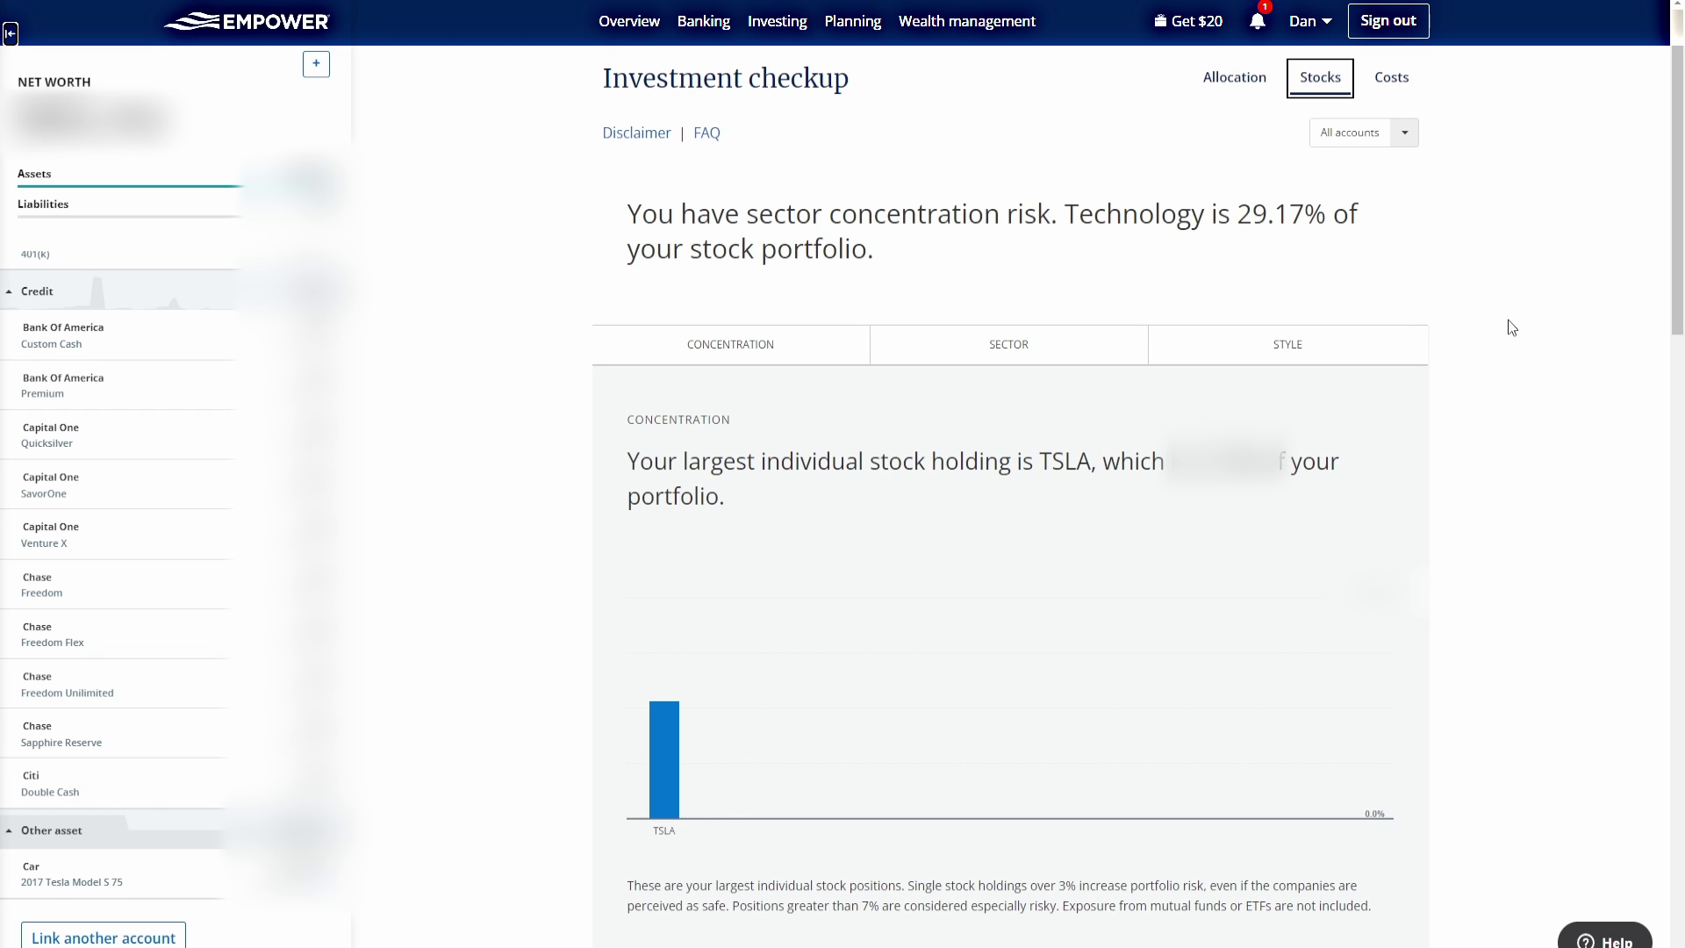
left_click(1401, 80)
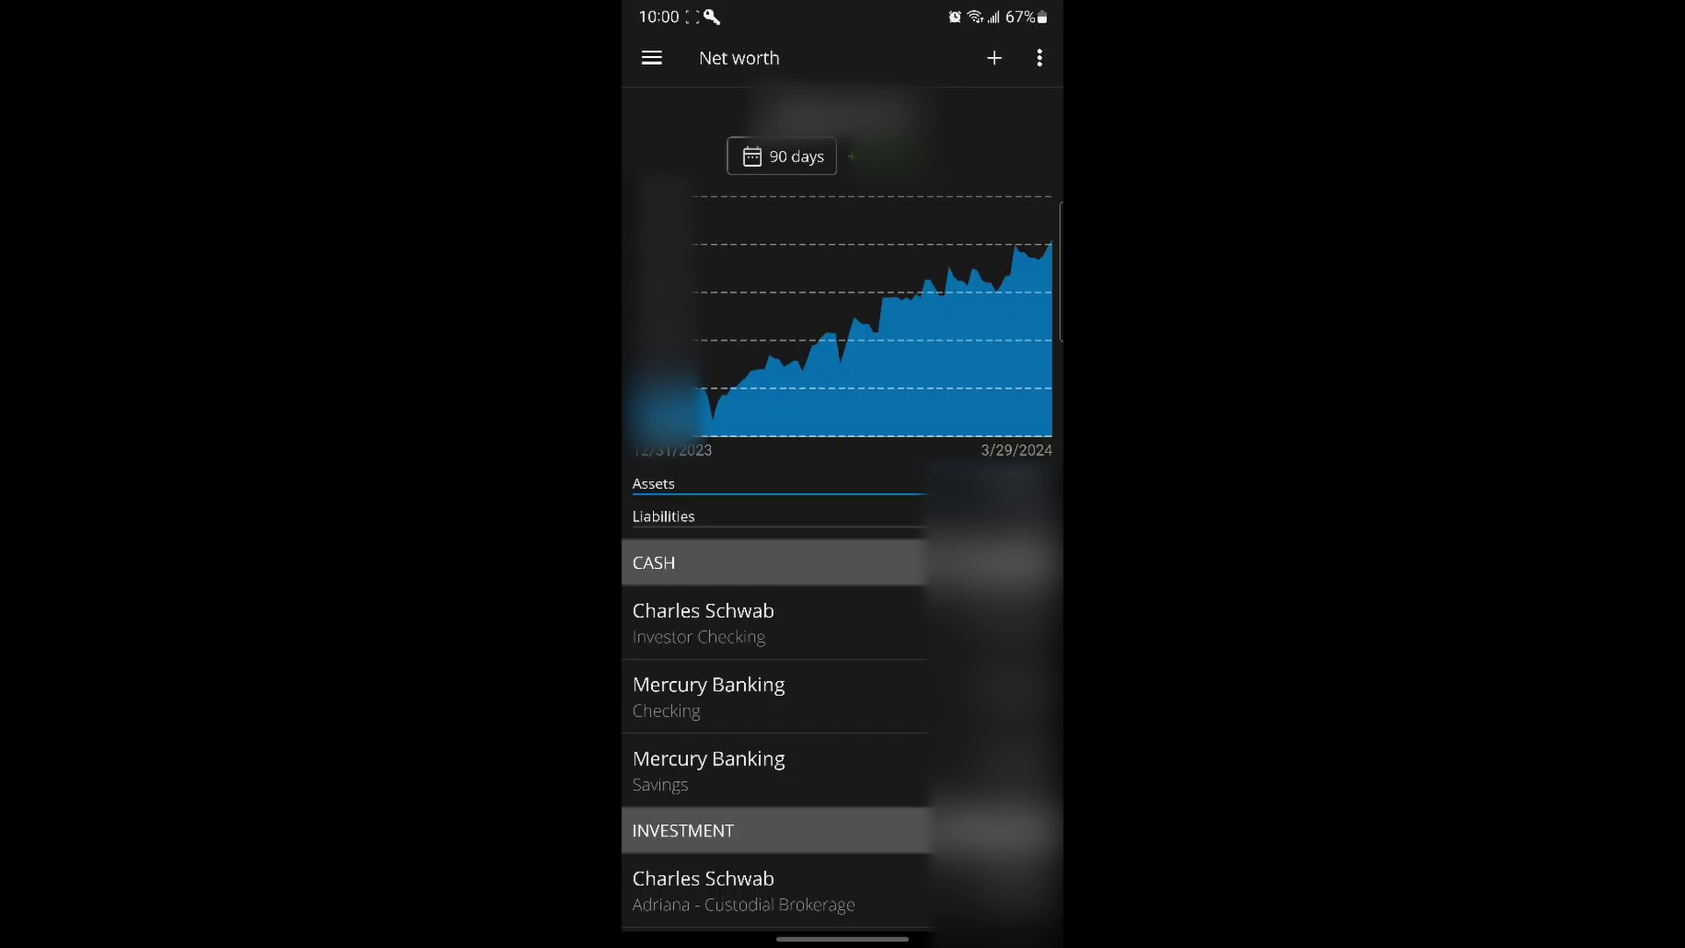
Step: In the Empower mobile app, view the Investment checkup summary and the Financial planning overview
left_click(652, 58)
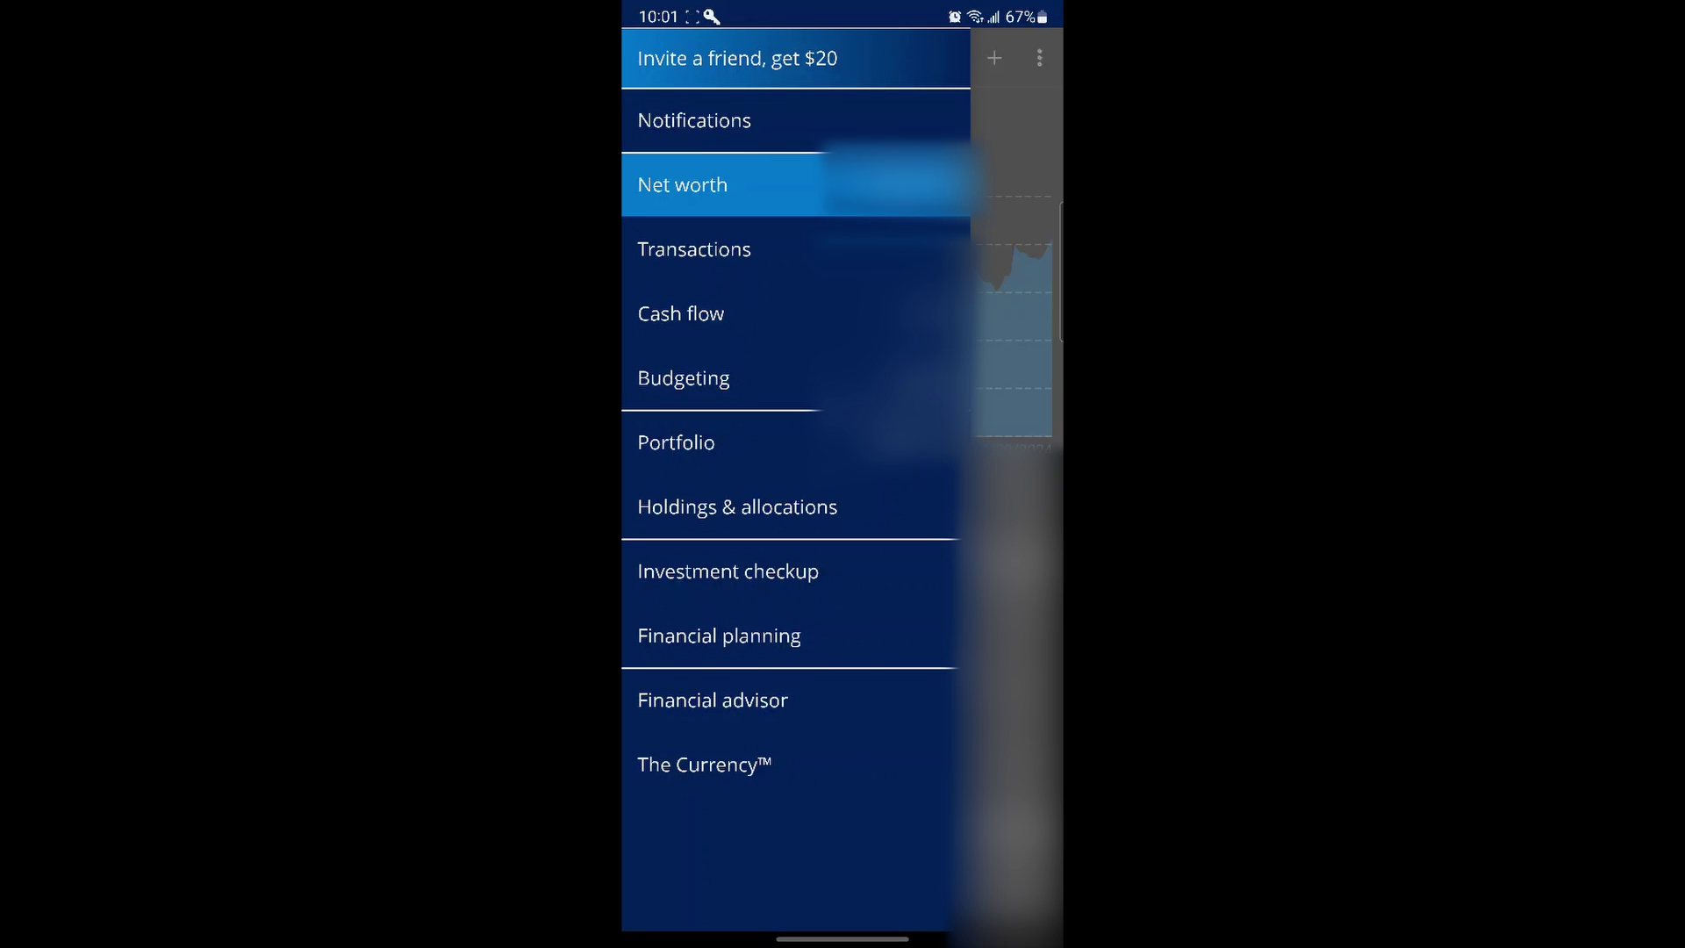
left_click(727, 571)
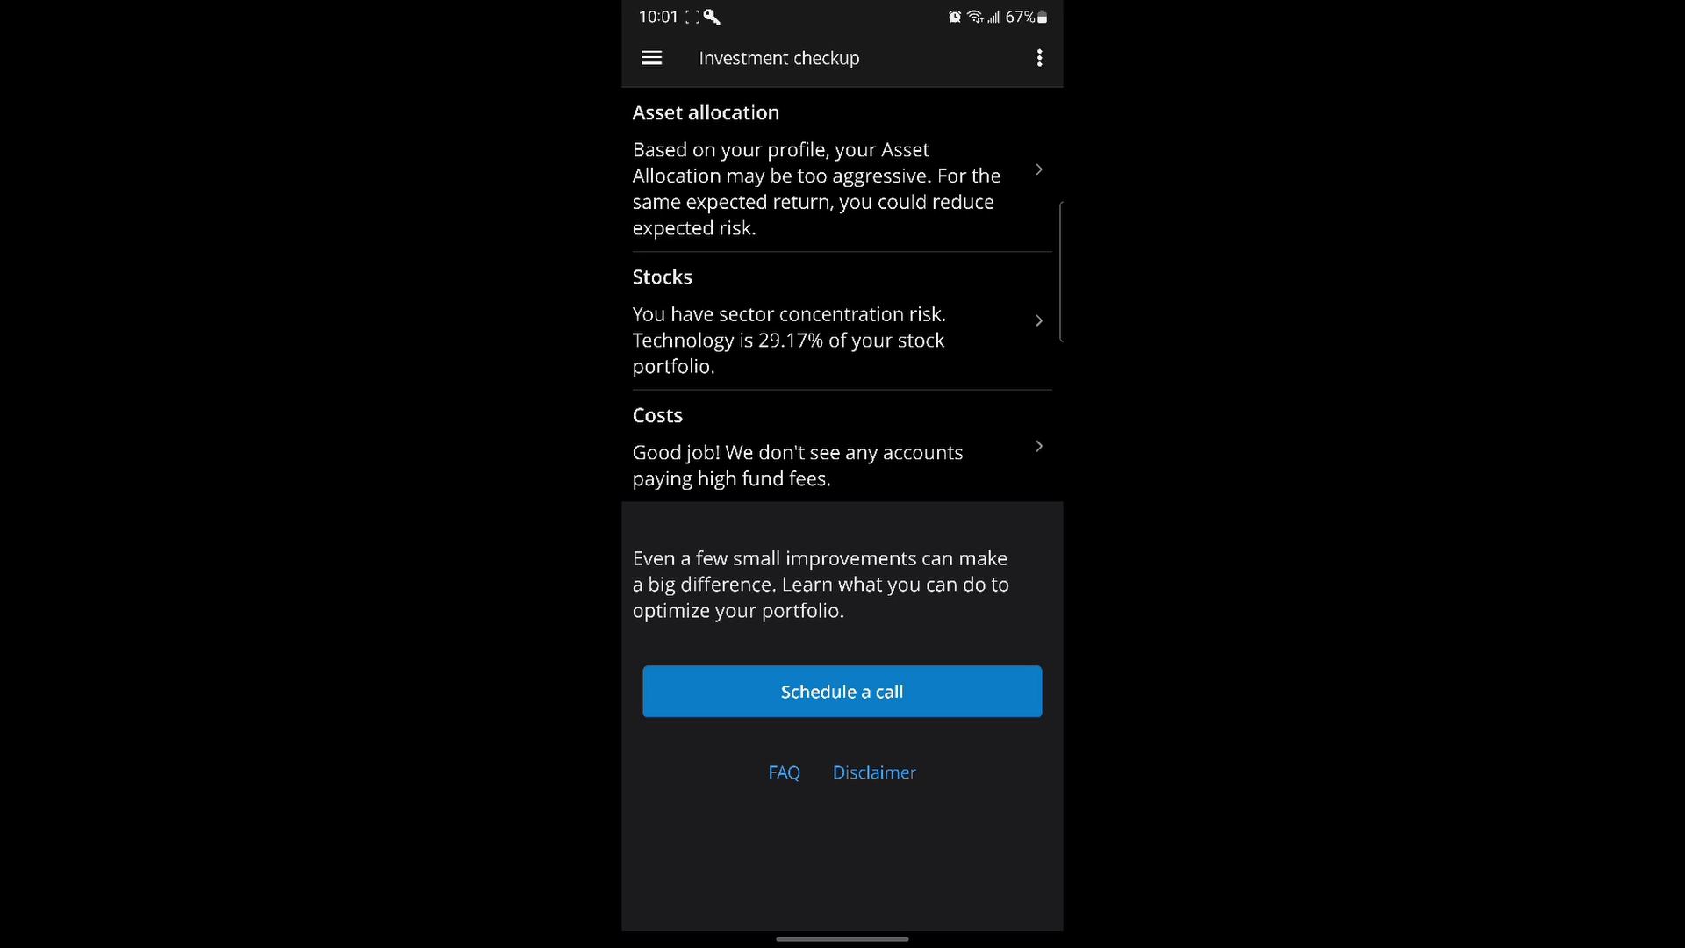
left_click(651, 58)
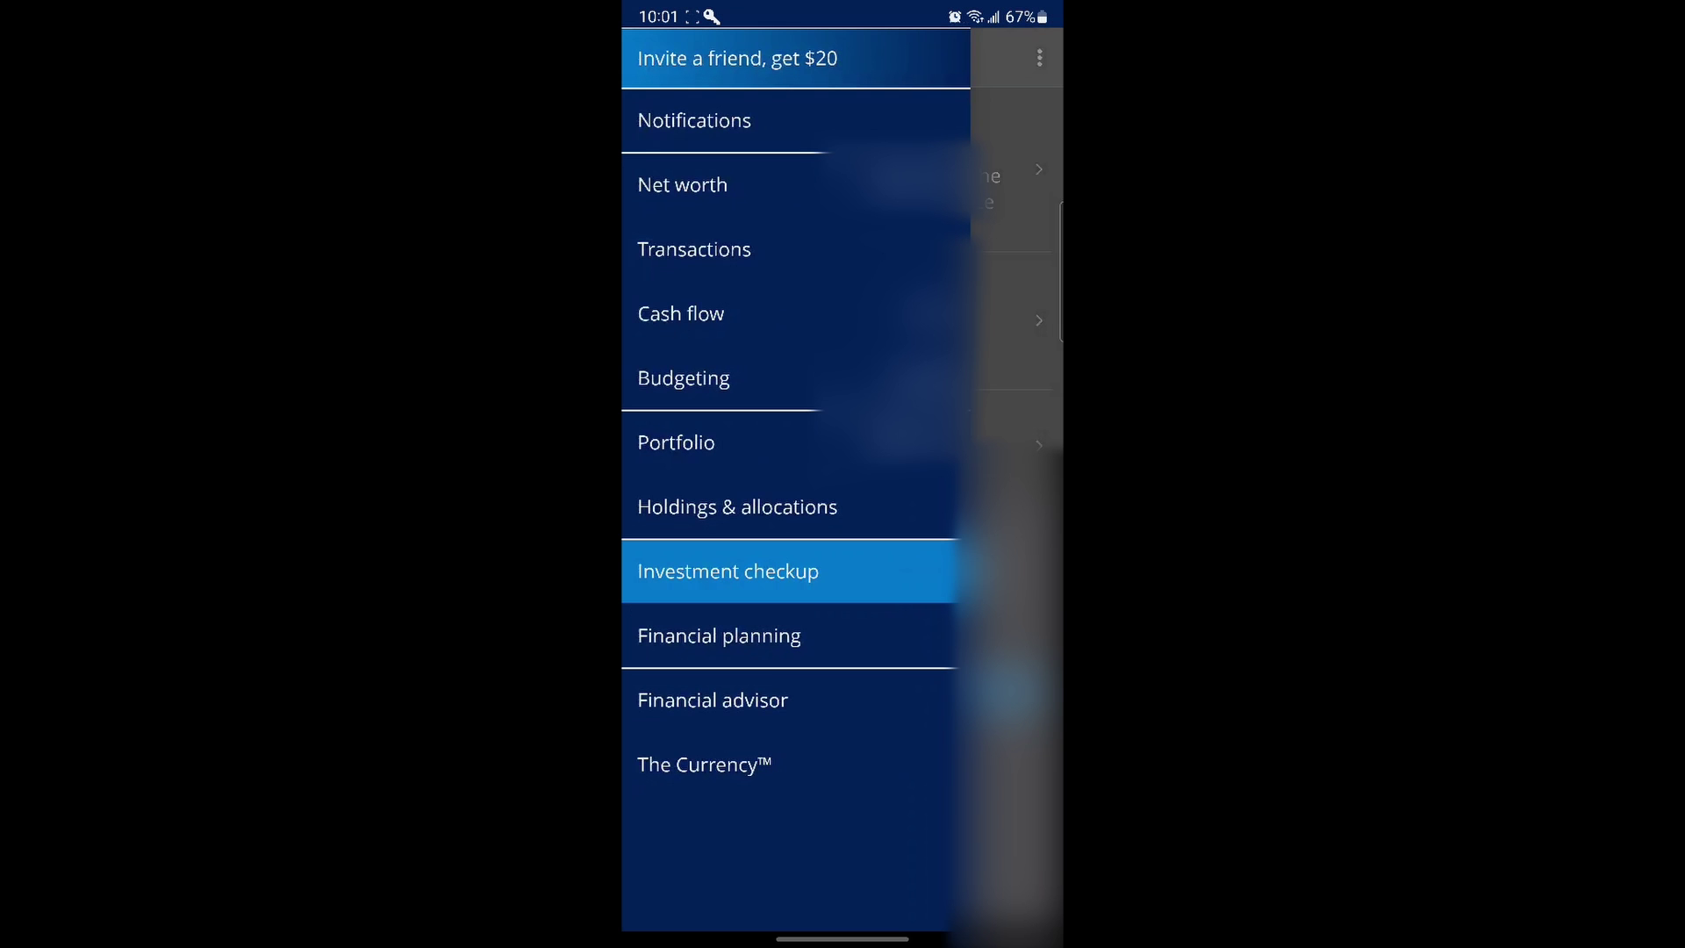
left_click(718, 635)
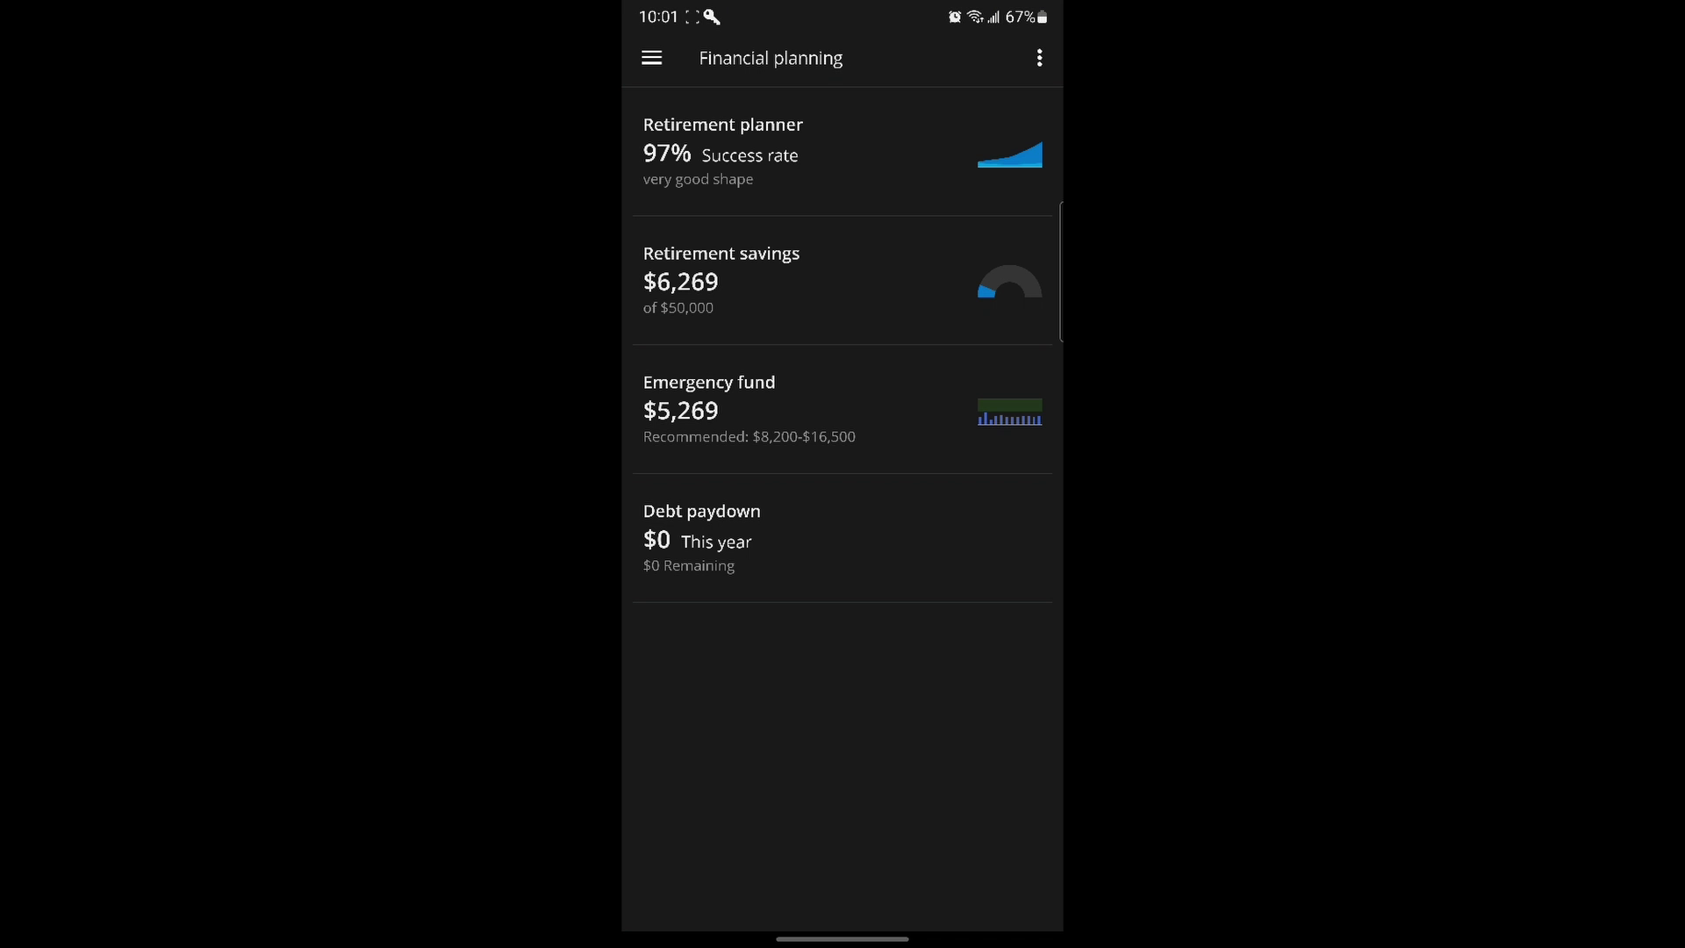